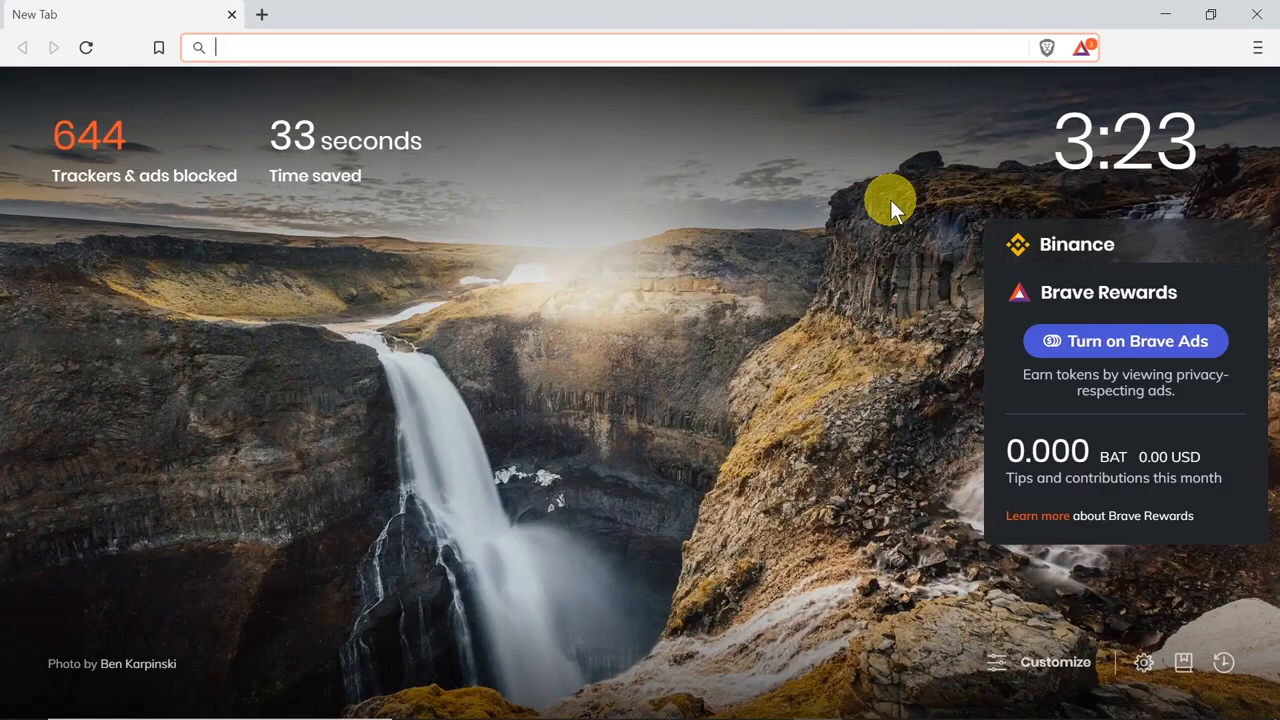
Step: Open Crypto Wallets, accept the welcome notice, and start creating a new local wallet
{"action": "left_click", "coordinate": [1257, 57]}
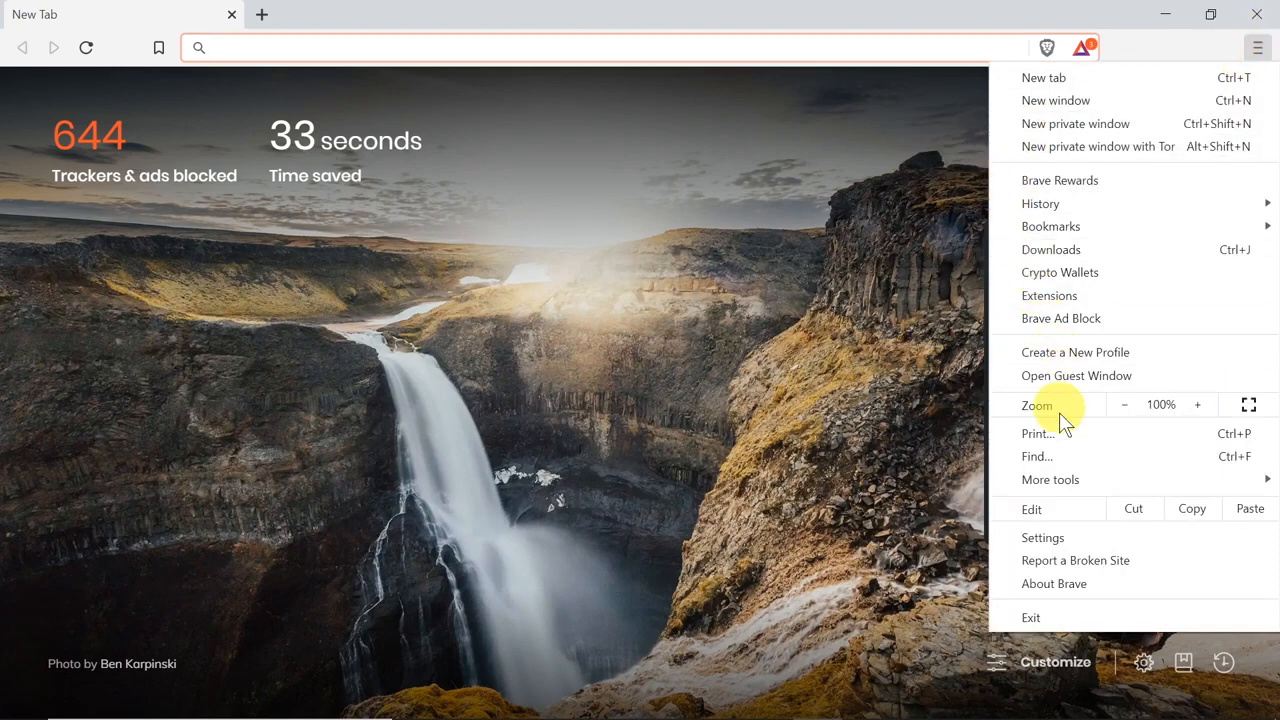
{"action": "left_click", "coordinate": [1064, 274]}
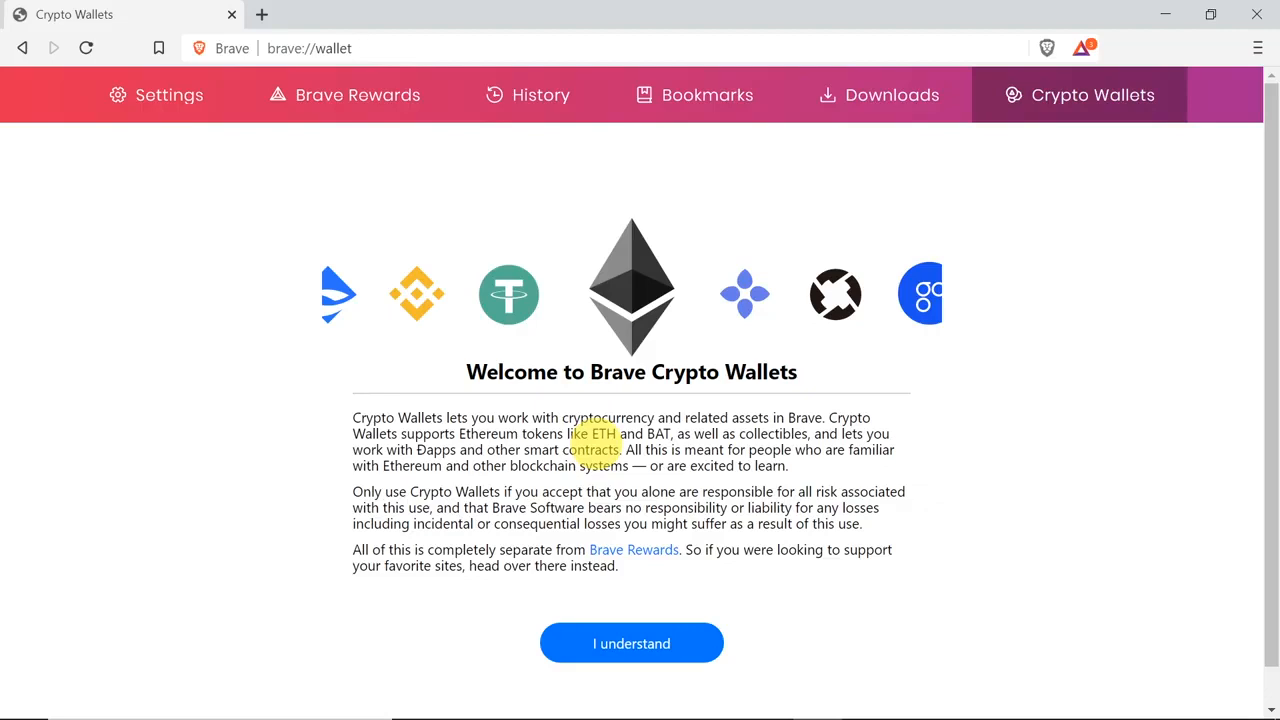
{"action": "left_click", "coordinate": [627, 646]}
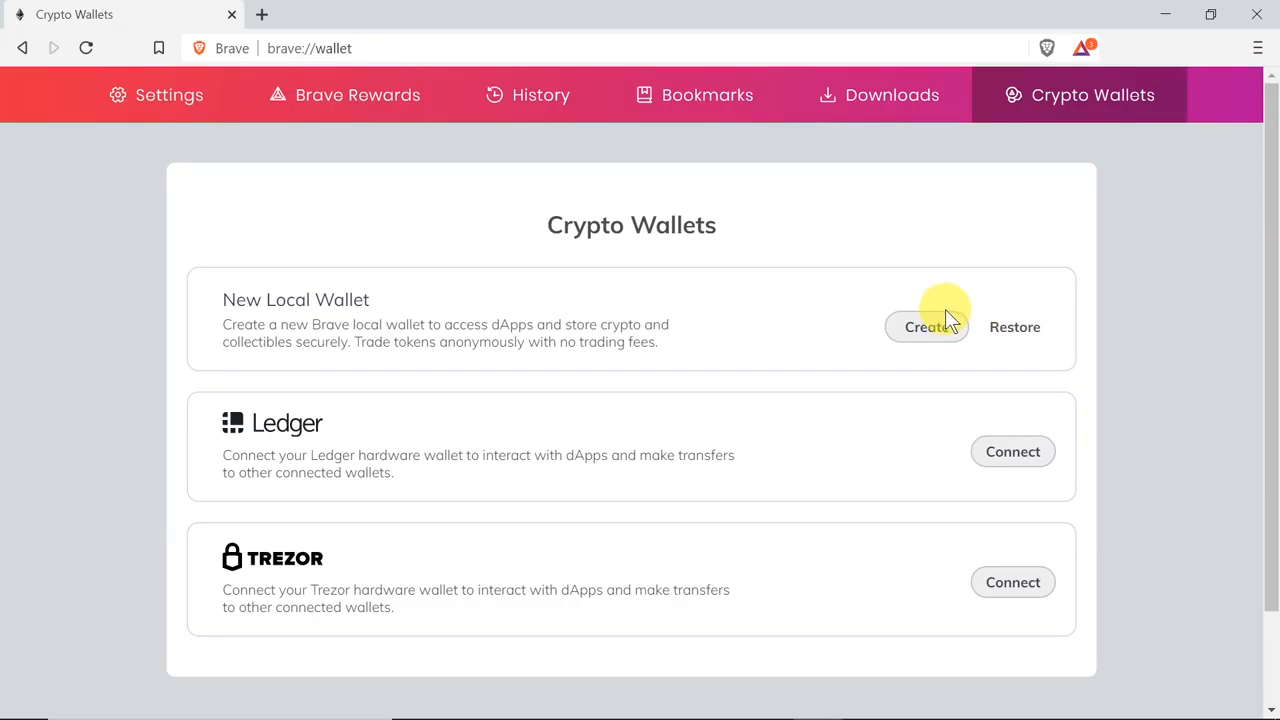
{"action": "left_click", "coordinate": [923, 335]}
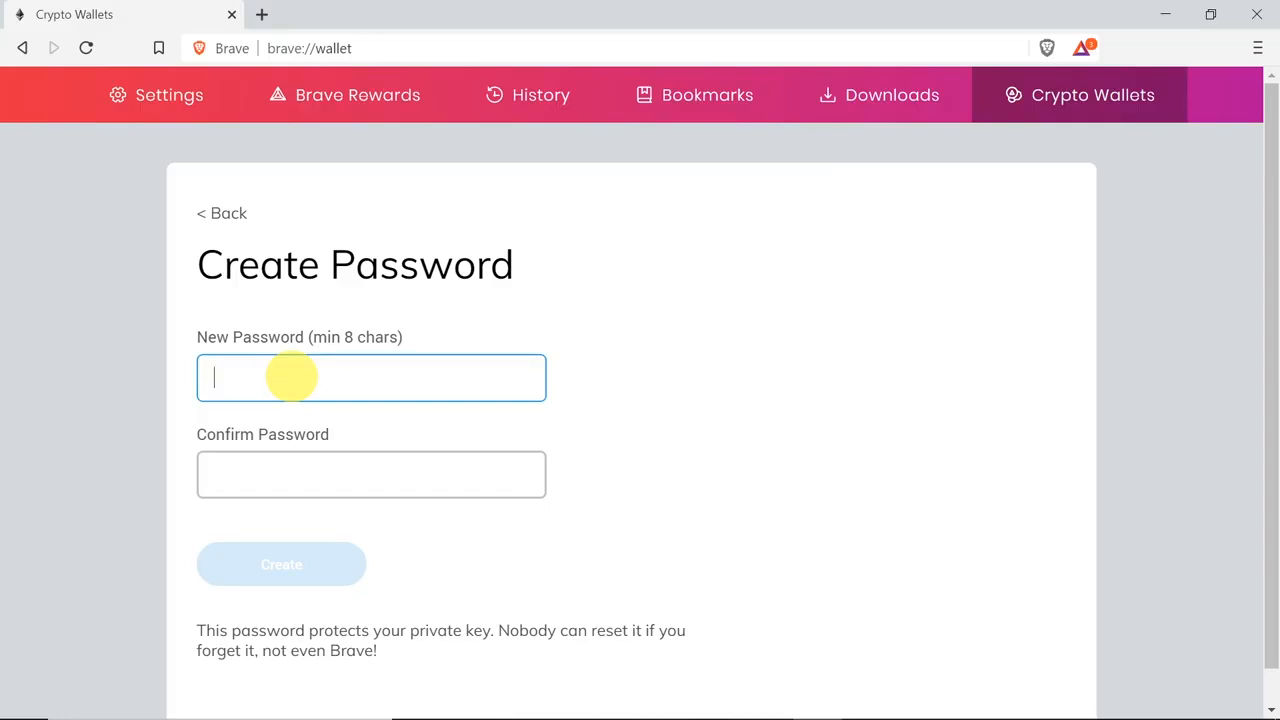
Step: Enter and confirm a new wallet password, and create the wallet with it
{"action": "type", "text": "••••••••"}
{"action": "key", "text": "Tab"}
{"action": "type", "text": "••••••••"}
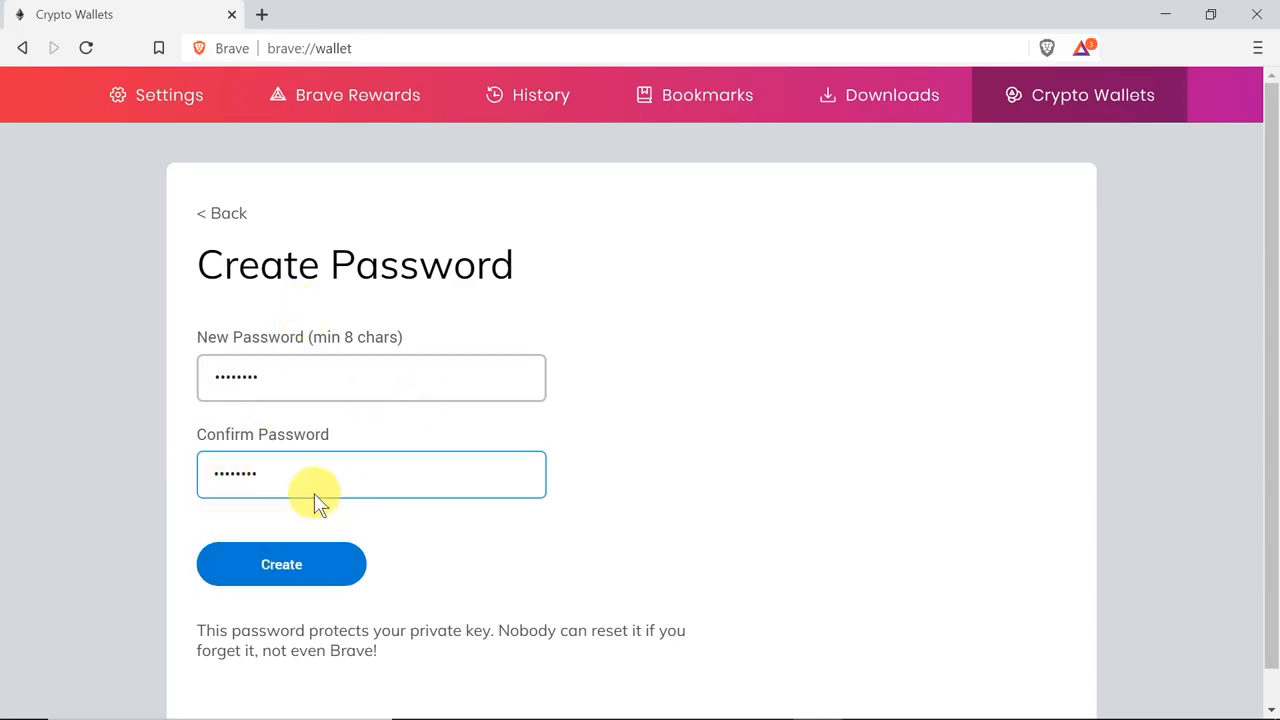
{"action": "left_click", "coordinate": [281, 566]}
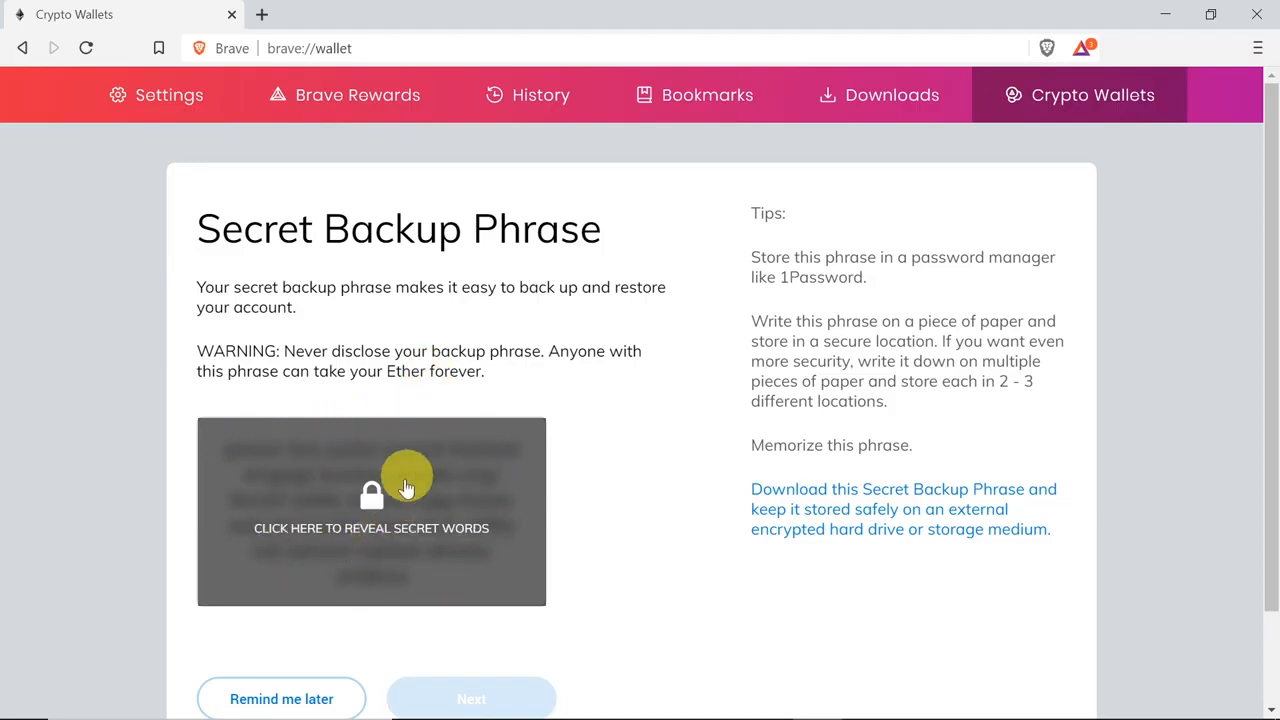
Step: Reveal the secret backup phrase, select all its words for saving, and continue to the phrase confirmation
{"action": "left_click", "coordinate": [409, 498]}
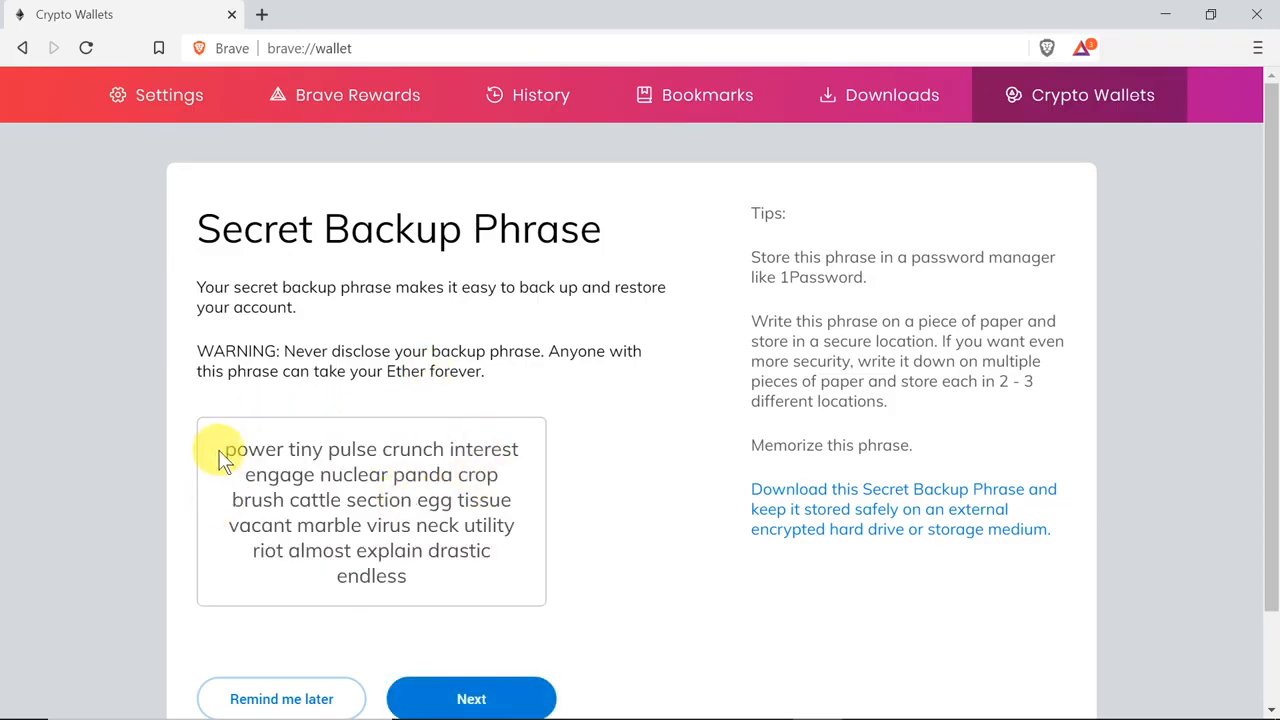
{"action": "left_click_drag", "start_coordinate": [226, 455], "coordinate": [449, 572]}
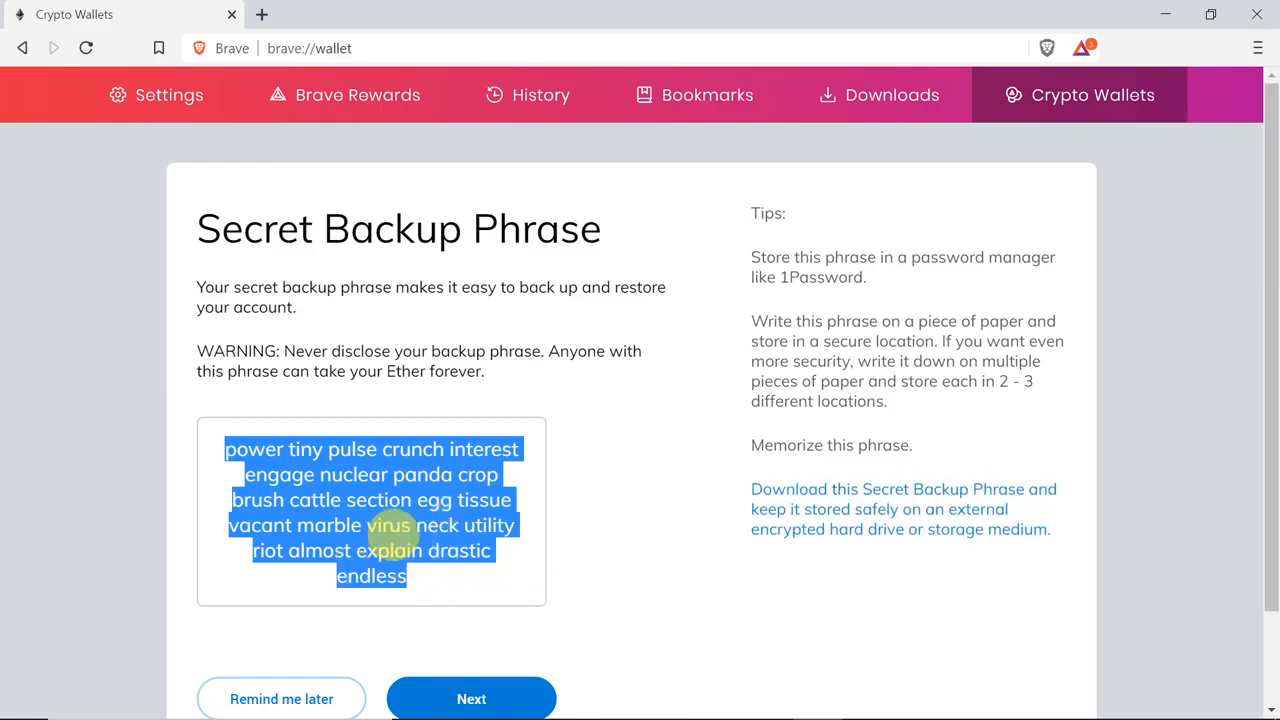
{"action": "left_click", "coordinate": [509, 694]}
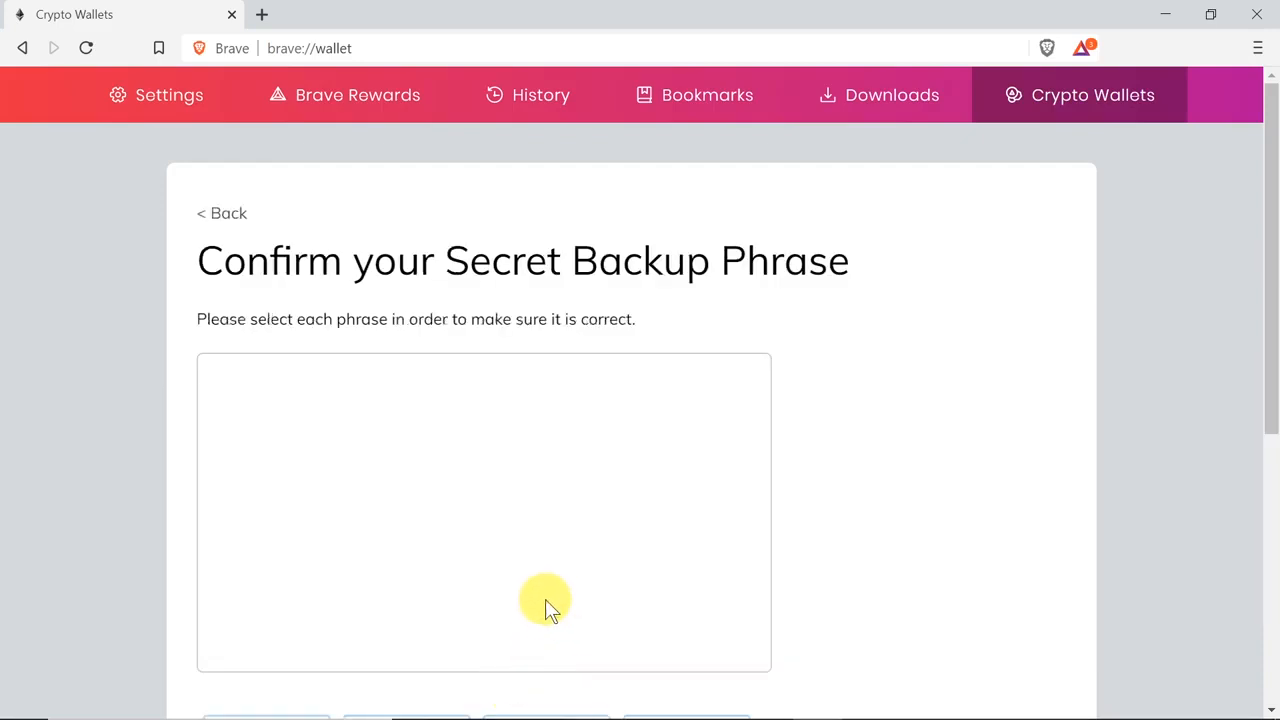
Step: Pick the first five words of the backup phrase in order, checking them against the copy saved in Notepad++
{"action": "scroll", "coordinate": [366, 455], "scroll_direction": "down", "scroll_amount": 1}
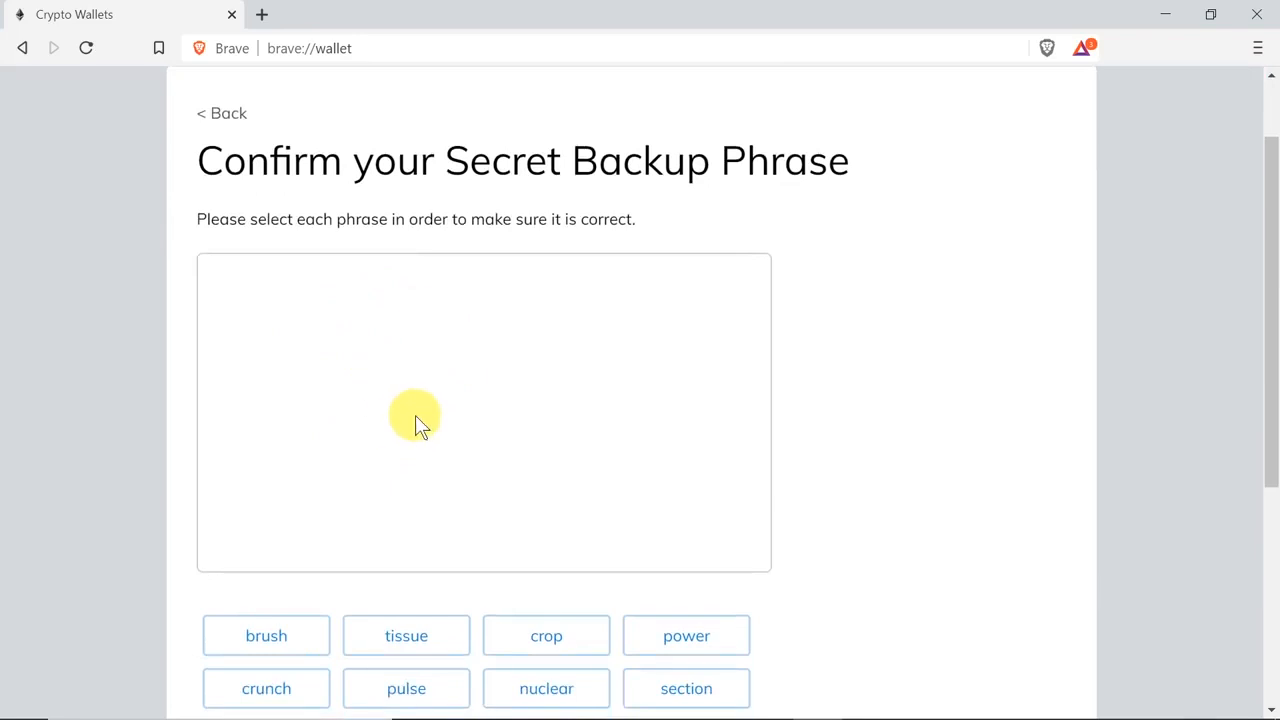
{"action": "scroll", "coordinate": [440, 415], "scroll_direction": "down", "scroll_amount": 3}
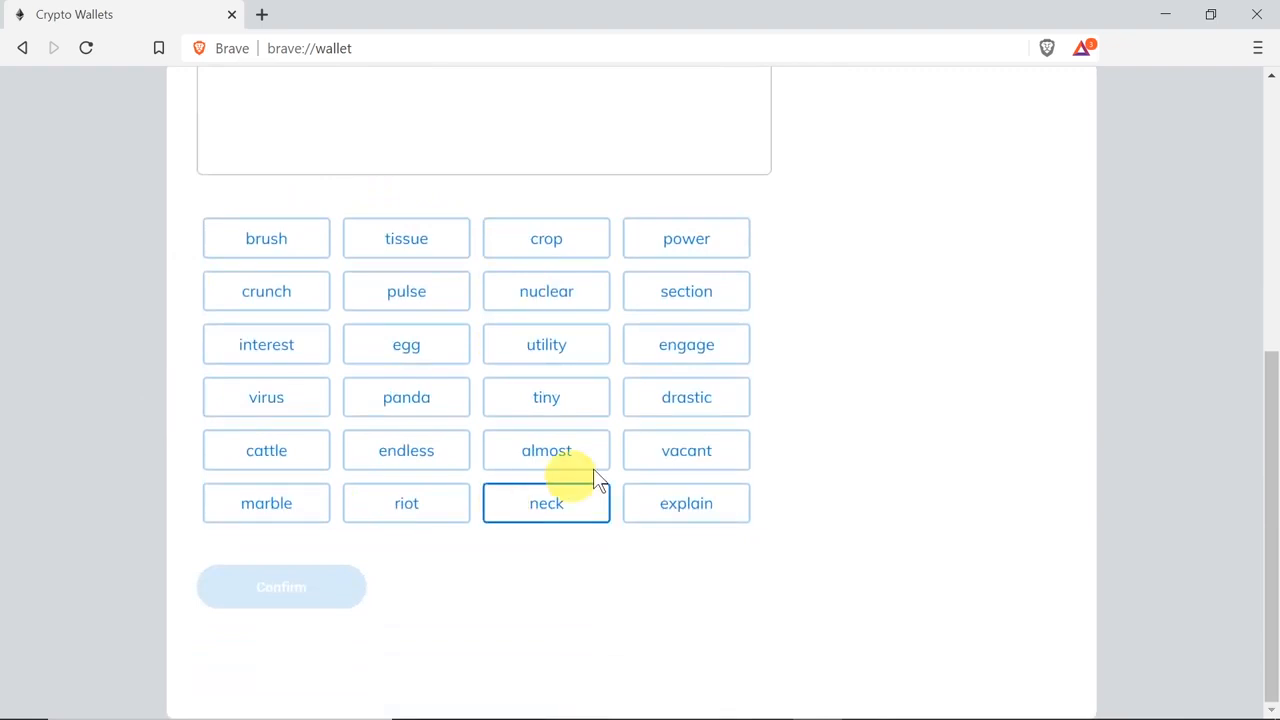
{"action": "key", "text": "alt+Tab"}
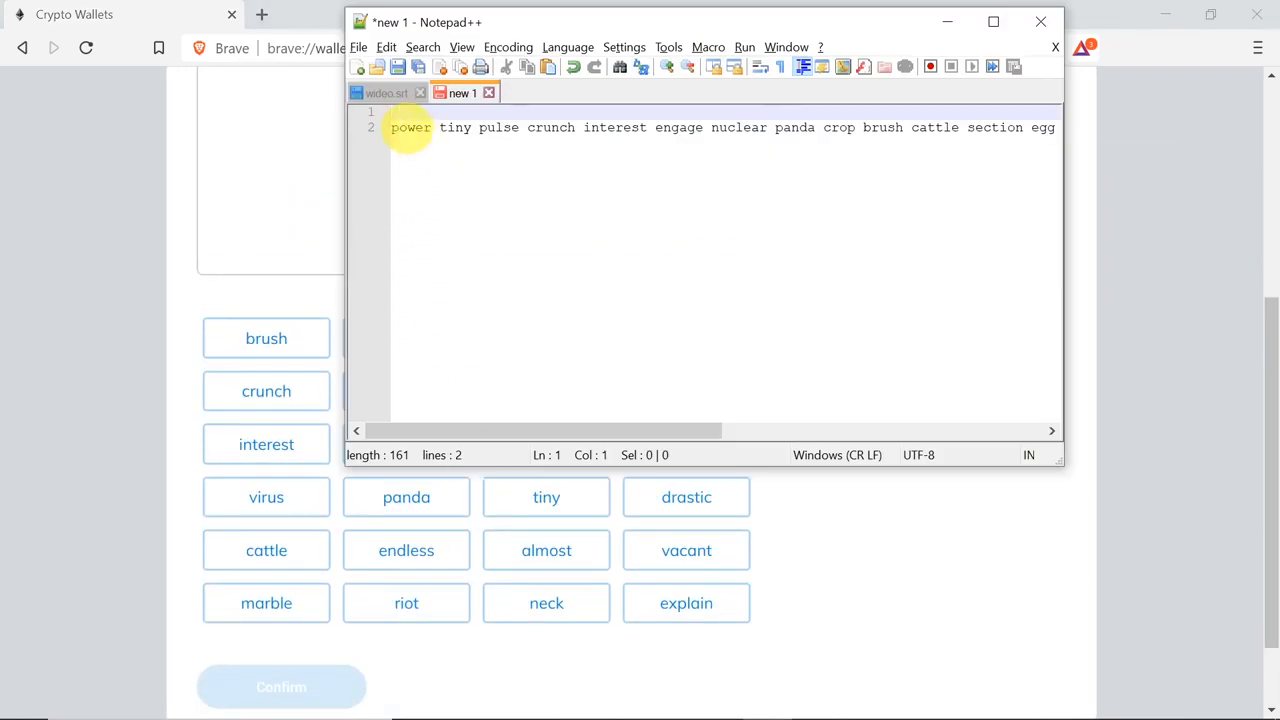
{"action": "key", "text": "alt+Tab"}
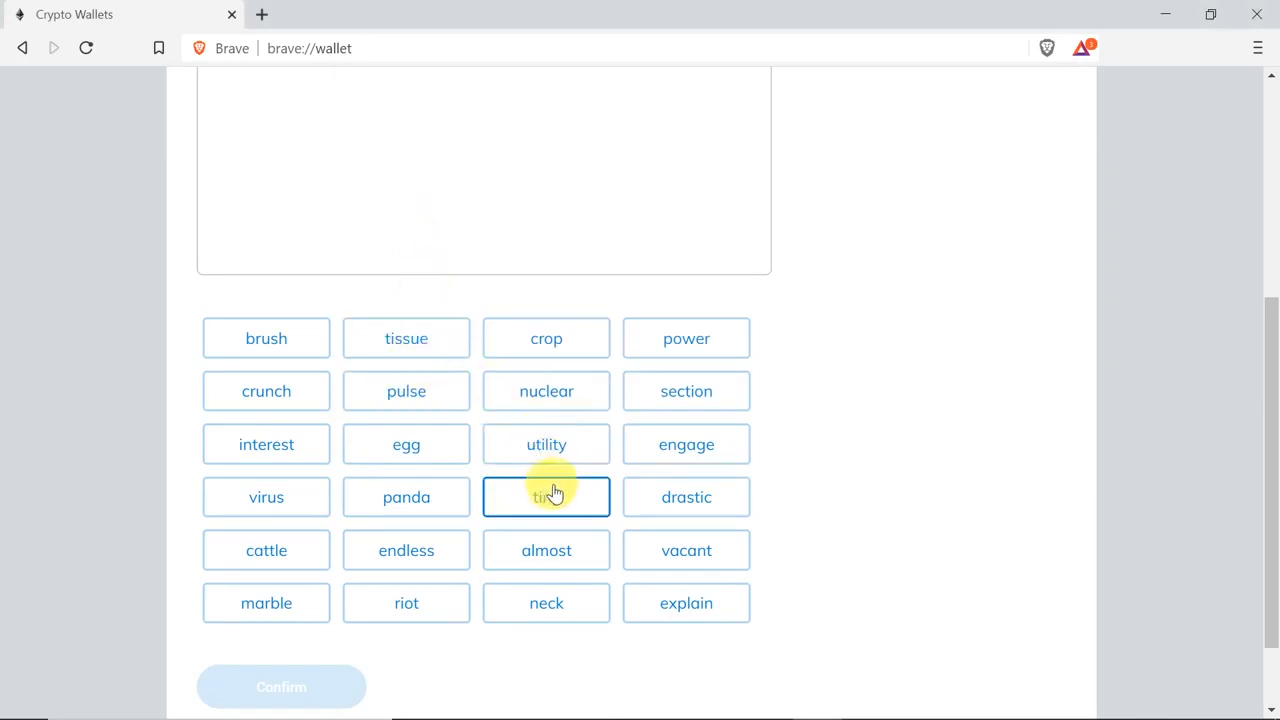
{"action": "left_click", "coordinate": [680, 351]}
{"action": "key", "text": "alt+Tab"}
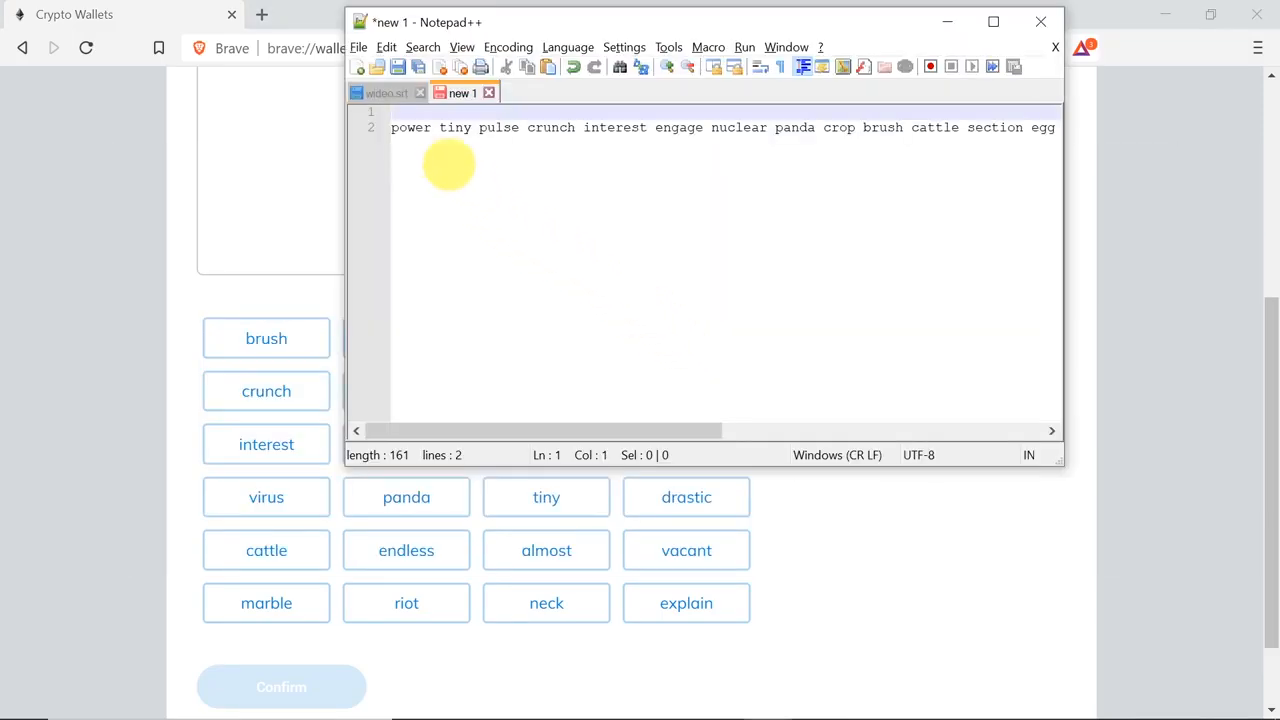
{"action": "key", "text": "alt+Tab"}
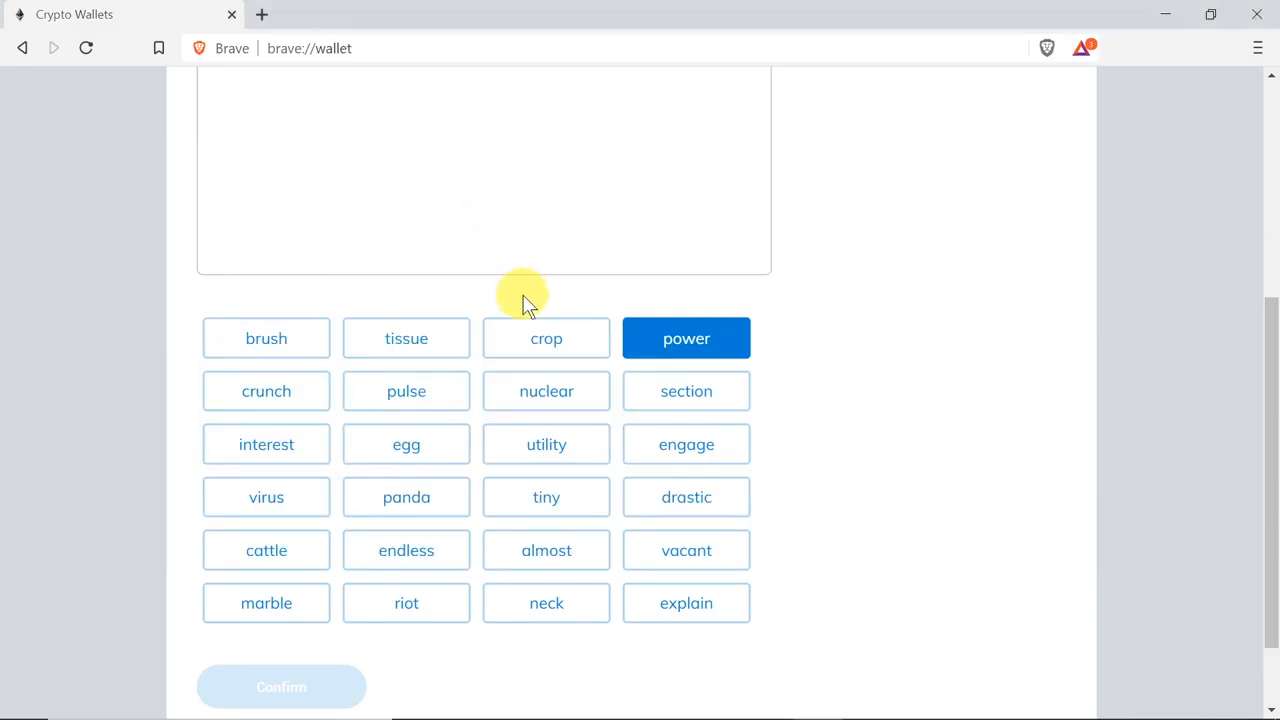
{"action": "left_click", "coordinate": [544, 508]}
{"action": "key", "text": "alt+Tab"}
{"action": "key", "text": "alt+Tab"}
{"action": "left_click", "coordinate": [406, 395]}
{"action": "key", "text": "alt+Tab"}
Step: Pick the sixth through thirteenth words of the backup phrase in the order of the saved copy
{"action": "key", "text": "alt+Tab"}
{"action": "left_click", "coordinate": [267, 395]}
{"action": "key", "text": "alt+Tab"}
{"action": "key", "text": "alt+Tab"}
{"action": "left_click", "coordinate": [267, 446]}
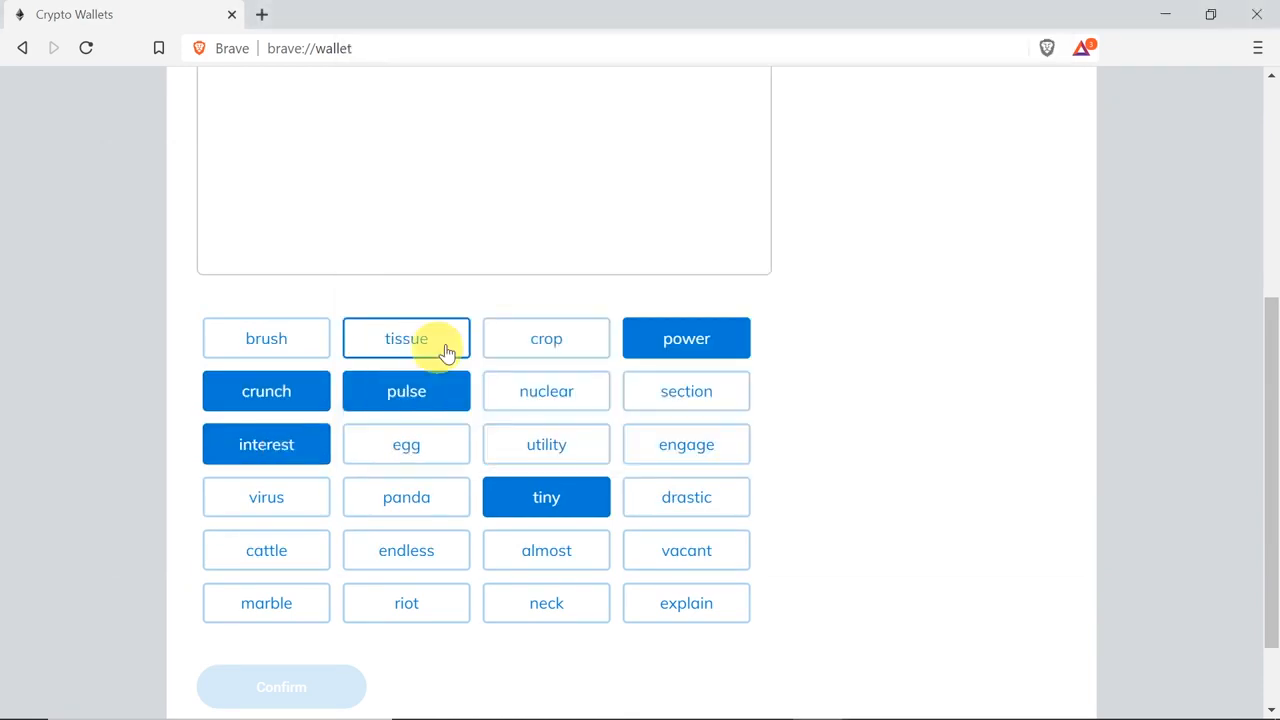
{"action": "key", "text": "alt+Tab"}
{"action": "key", "text": "alt+Tab"}
{"action": "left_click", "coordinate": [686, 446]}
{"action": "left_click", "coordinate": [546, 393]}
{"action": "left_click", "coordinate": [406, 498]}
{"action": "left_click", "coordinate": [546, 340]}
{"action": "left_click", "coordinate": [267, 340]}
{"action": "key", "text": "alt+Tab"}
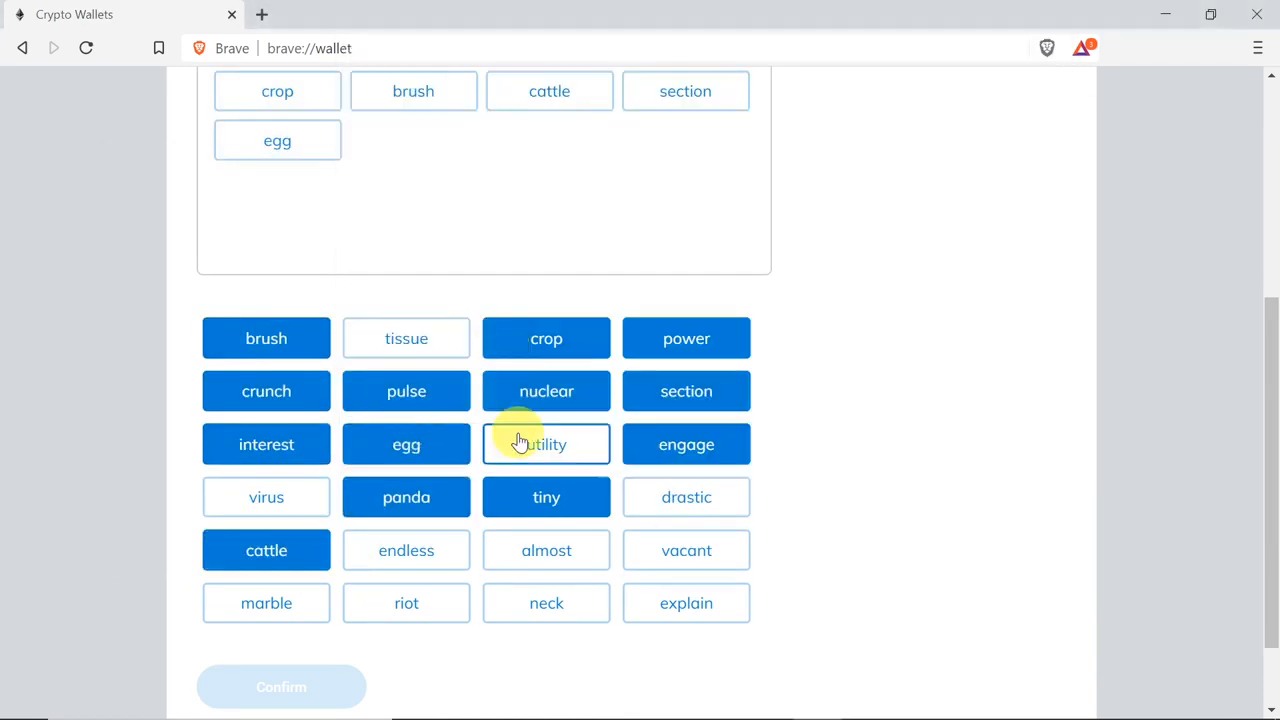
Step: Pick the remaining eleven words of the backup phrase in order and confirm the phrase
{"action": "left_click", "coordinate": [406, 338]}
{"action": "left_click", "coordinate": [686, 550]}
{"action": "left_click", "coordinate": [266, 603]}
{"action": "left_click", "coordinate": [266, 497]}
{"action": "left_click", "coordinate": [546, 603]}
{"action": "left_click", "coordinate": [546, 444]}
{"action": "left_click", "coordinate": [546, 550]}
{"action": "left_click", "coordinate": [686, 603]}
{"action": "left_click", "coordinate": [686, 497]}
{"action": "left_click", "coordinate": [406, 550]}
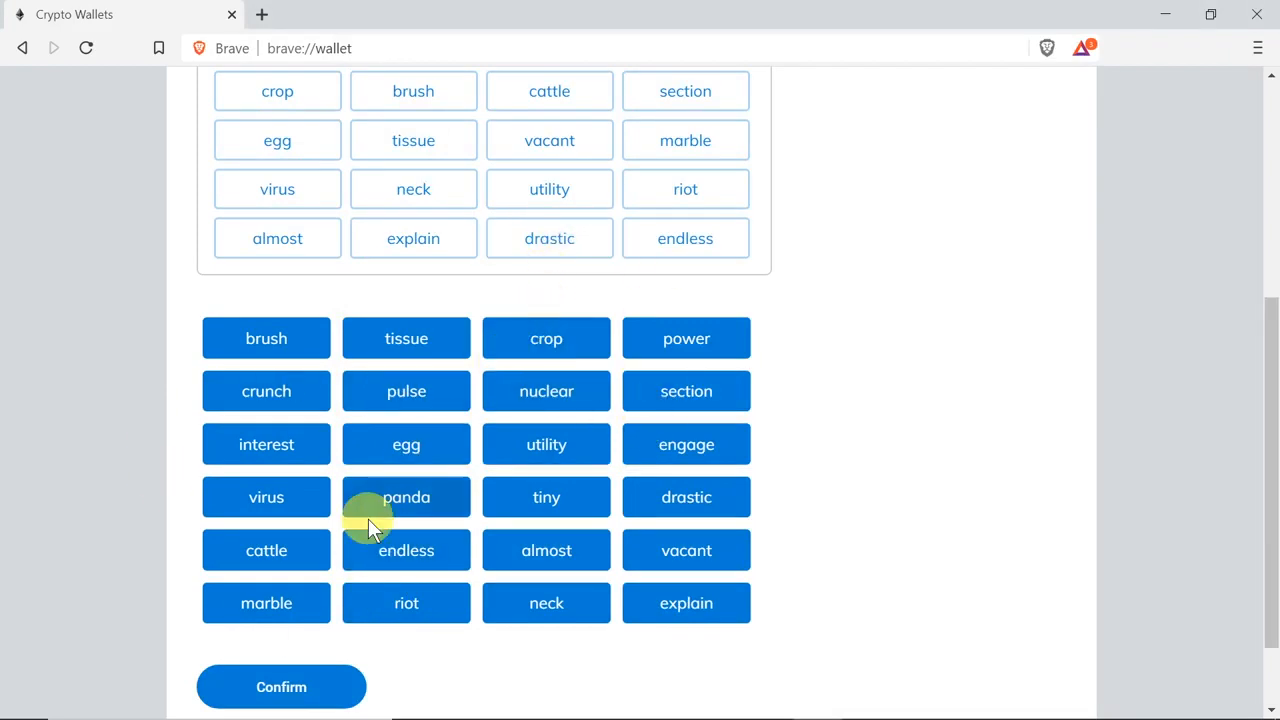
{"action": "left_click", "coordinate": [300, 686]}
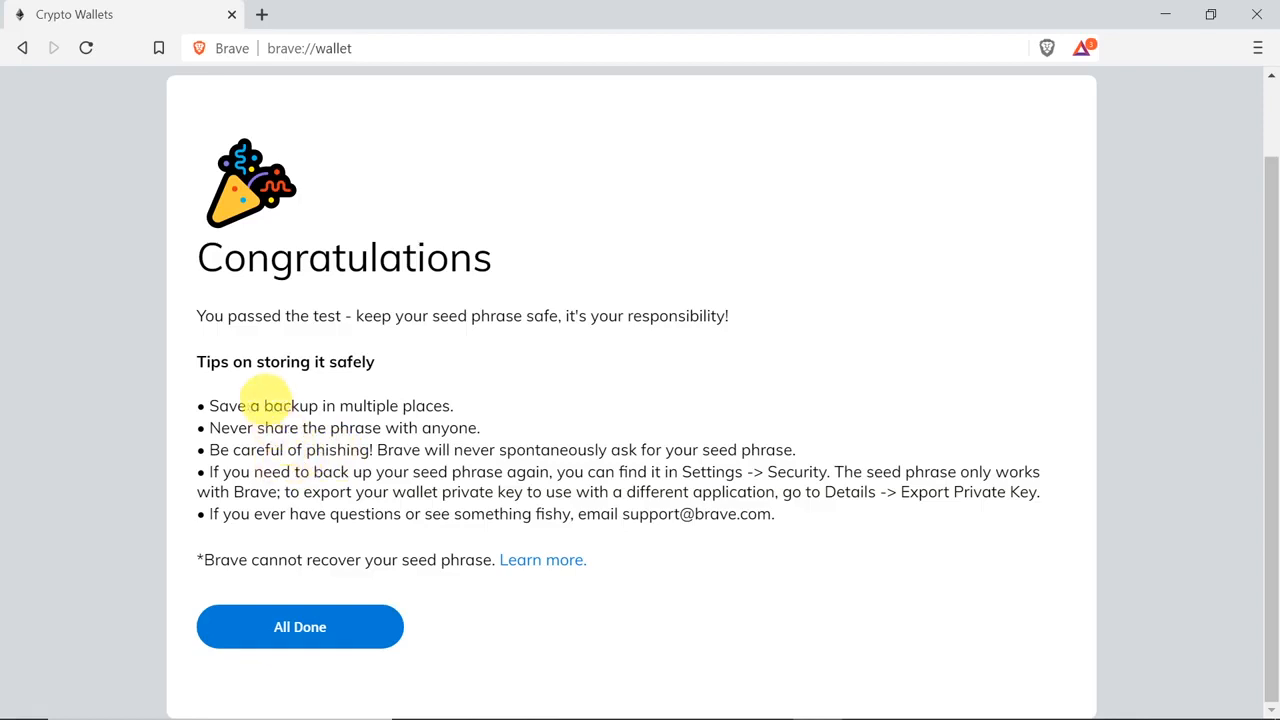
Step: Highlight the tips about keeping multiple backups and never sharing the phrase, and finish the wallet setup
{"action": "left_click_drag", "start_coordinate": [228, 405], "coordinate": [452, 401]}
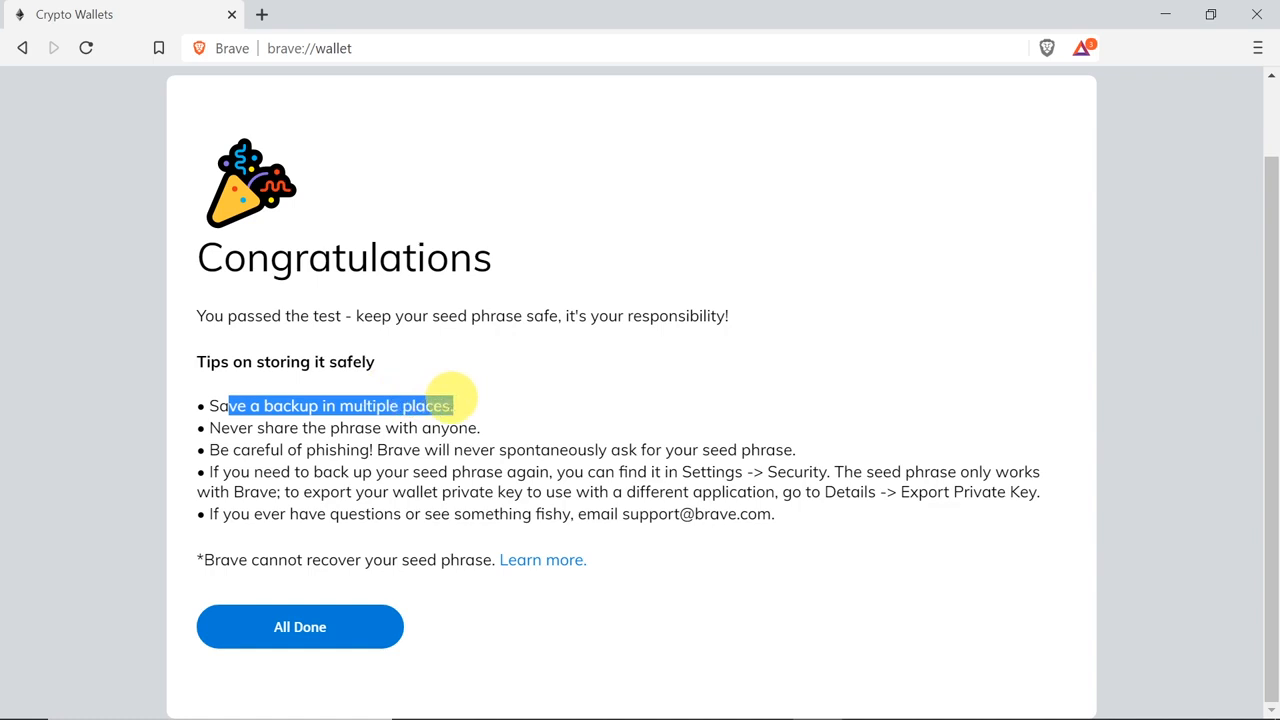
{"action": "left_click", "coordinate": [445, 418]}
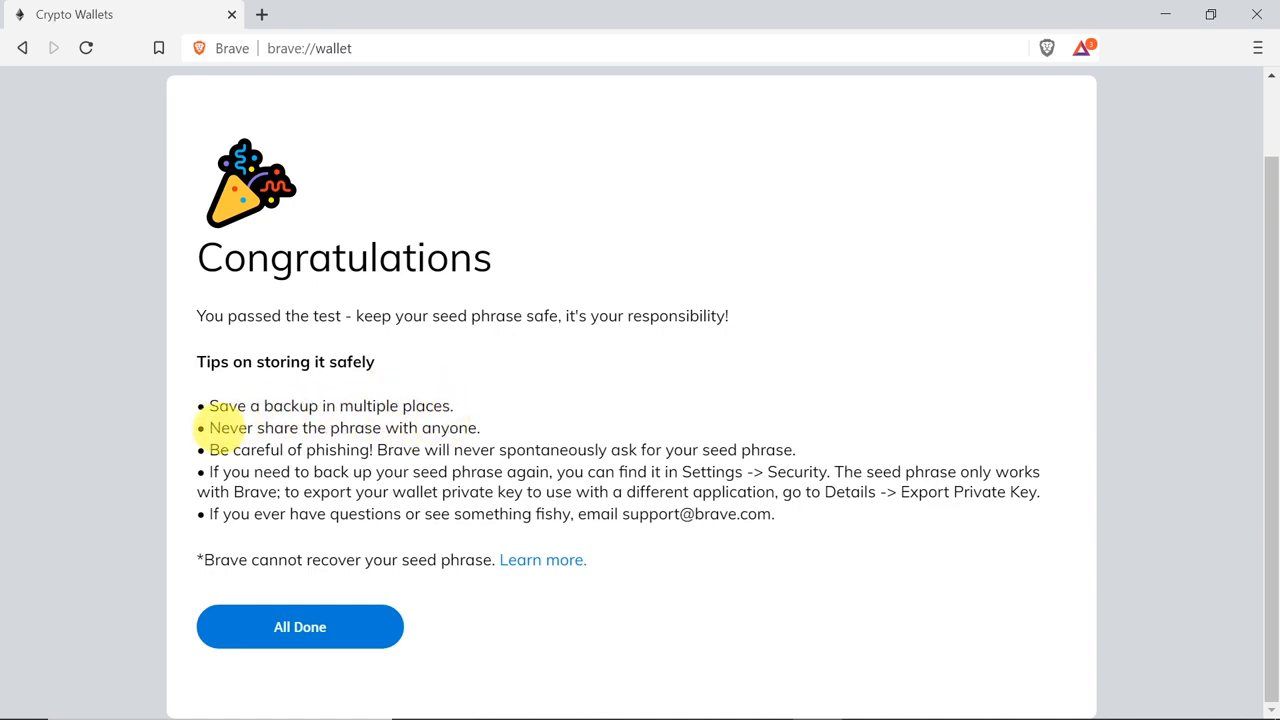
{"action": "left_click_drag", "start_coordinate": [222, 428], "coordinate": [490, 438]}
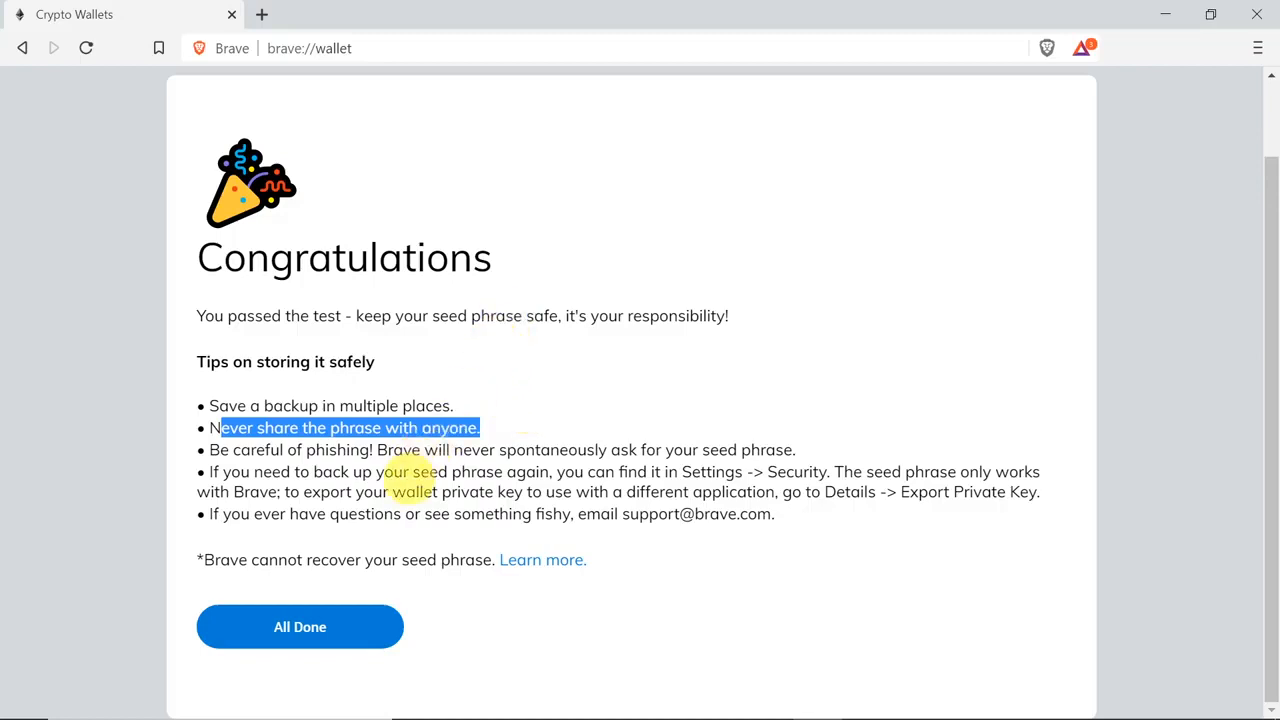
{"action": "left_click", "coordinate": [405, 472]}
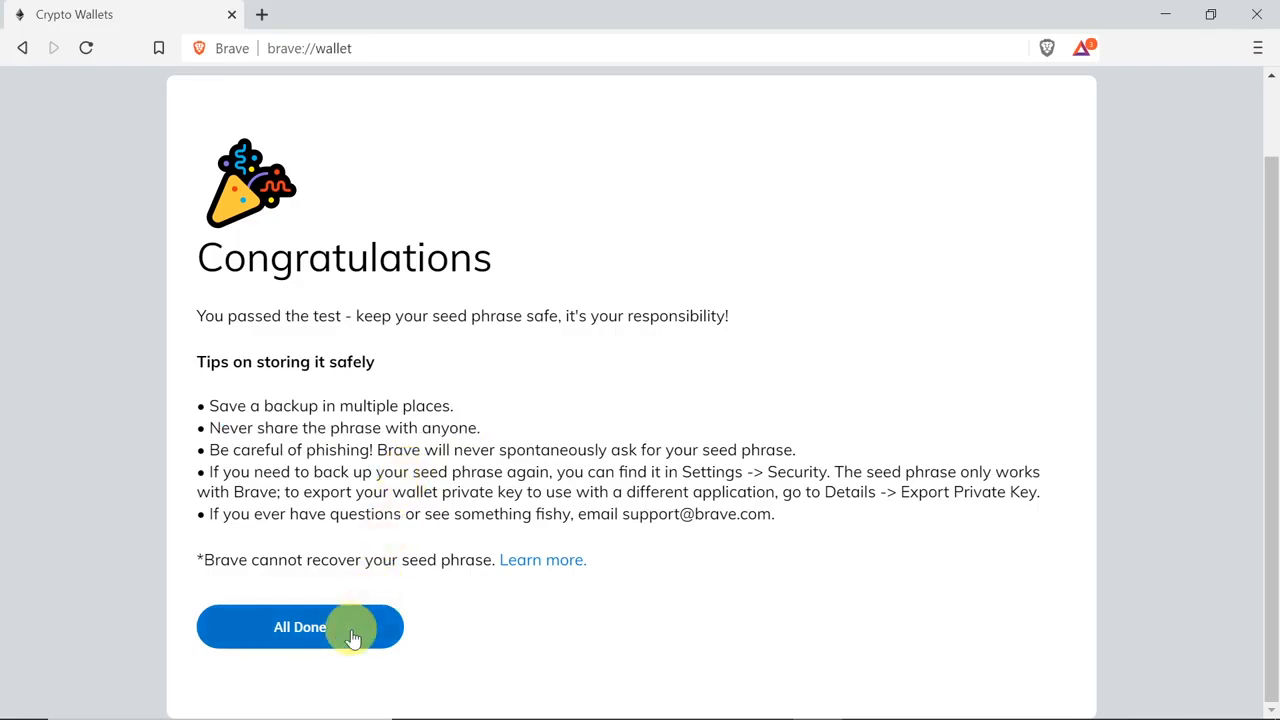
{"action": "left_click", "coordinate": [309, 631]}
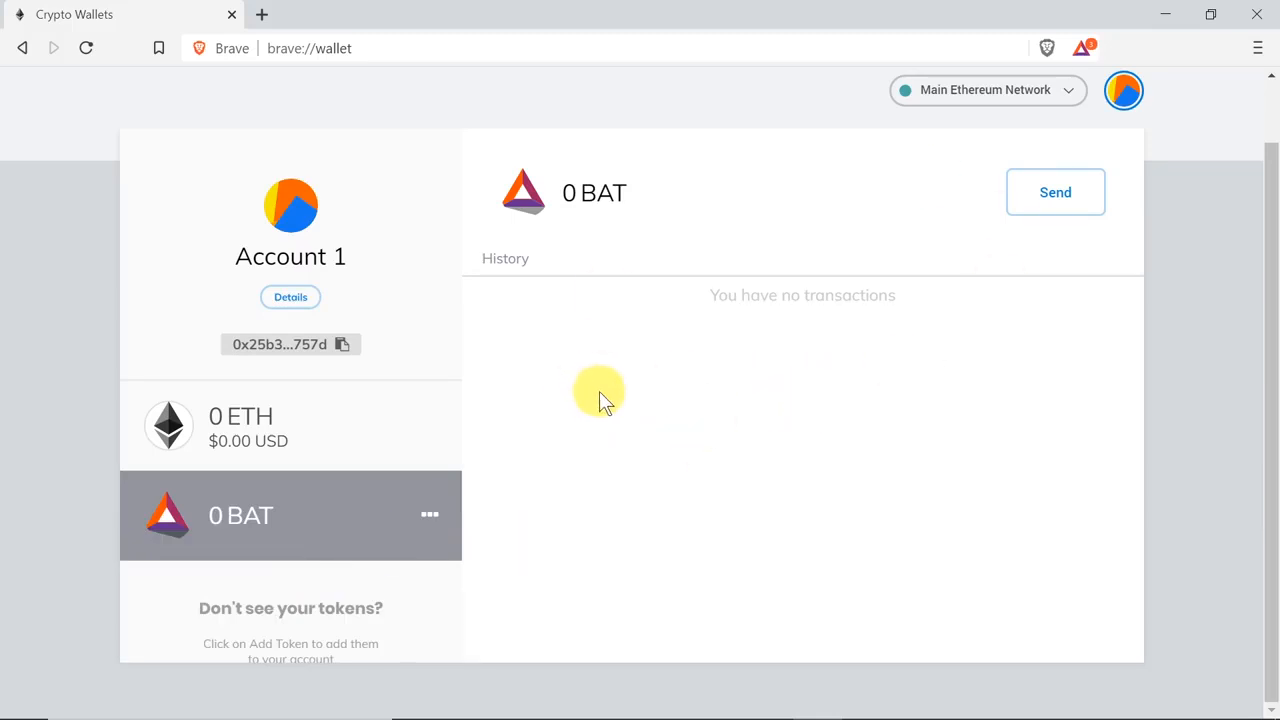
Step: Reveal the seed words from the wallet's Security & Privacy settings by entering the wallet password, and view the save options
{"action": "left_click", "coordinate": [1134, 94]}
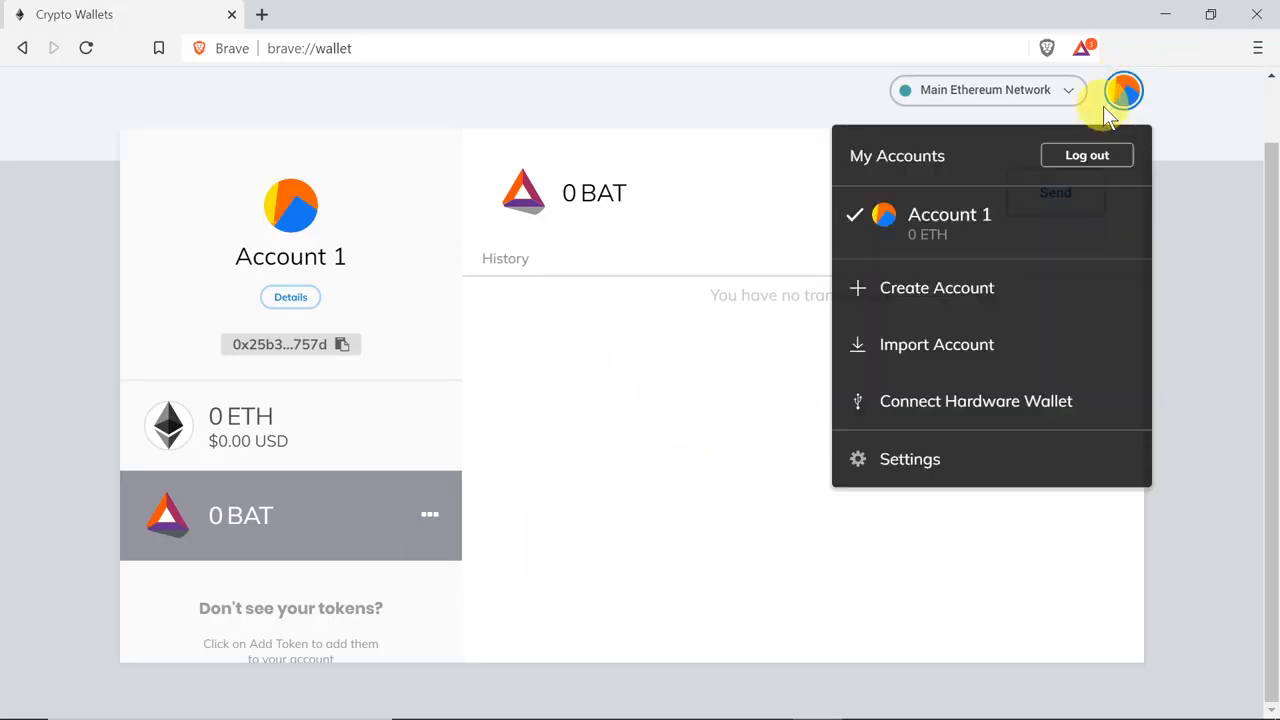
{"action": "left_click", "coordinate": [906, 468]}
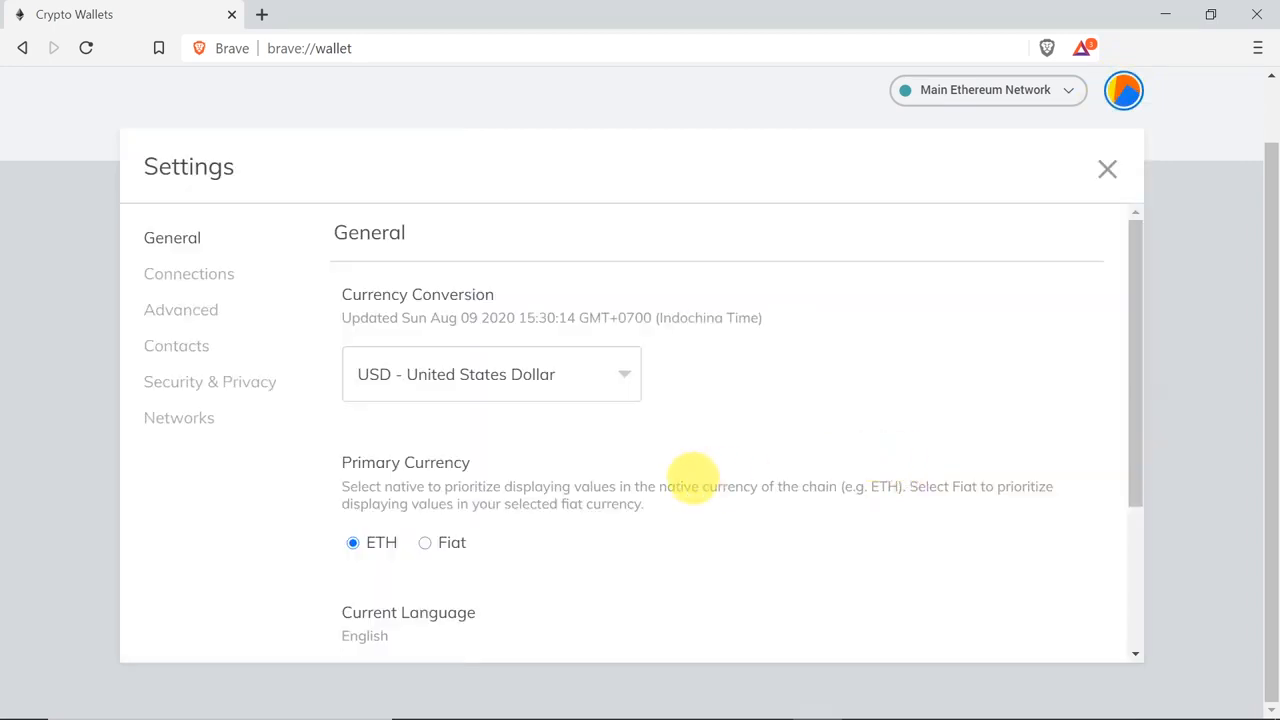
{"action": "left_click", "coordinate": [200, 391]}
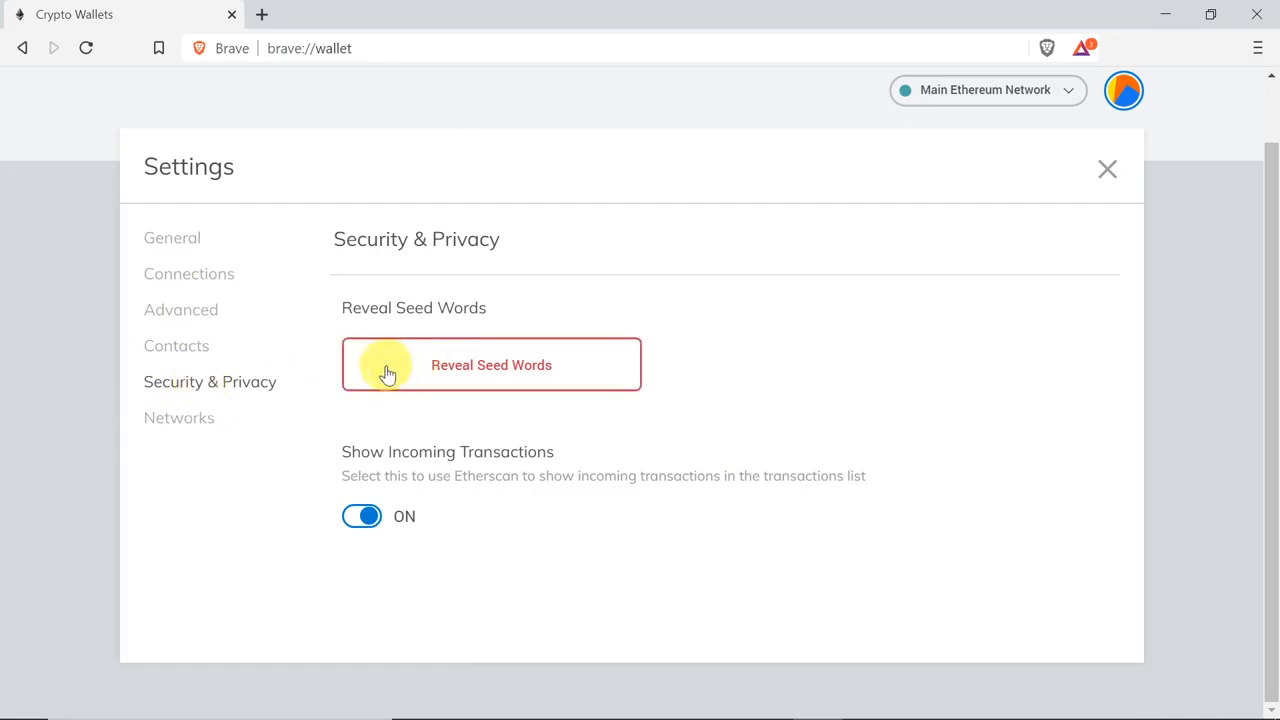
{"action": "left_click", "coordinate": [569, 364]}
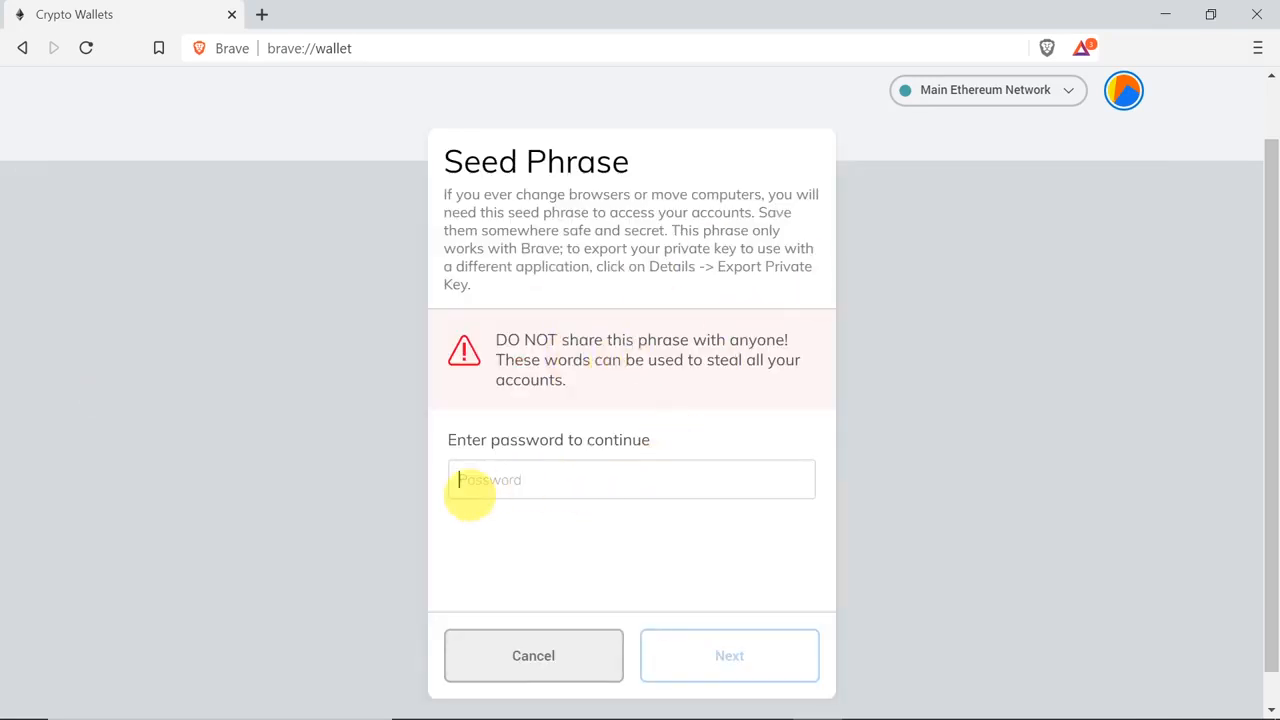
{"action": "type", "text": "•••••••••"}
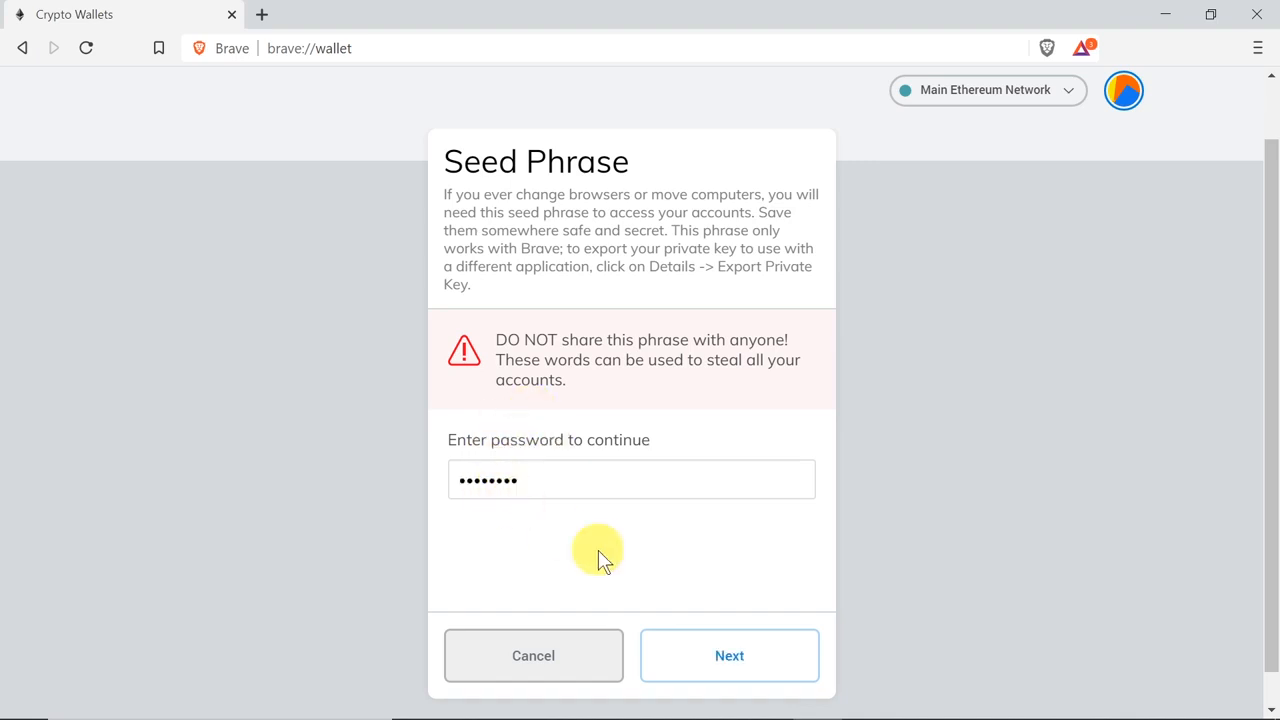
{"action": "left_click", "coordinate": [727, 656]}
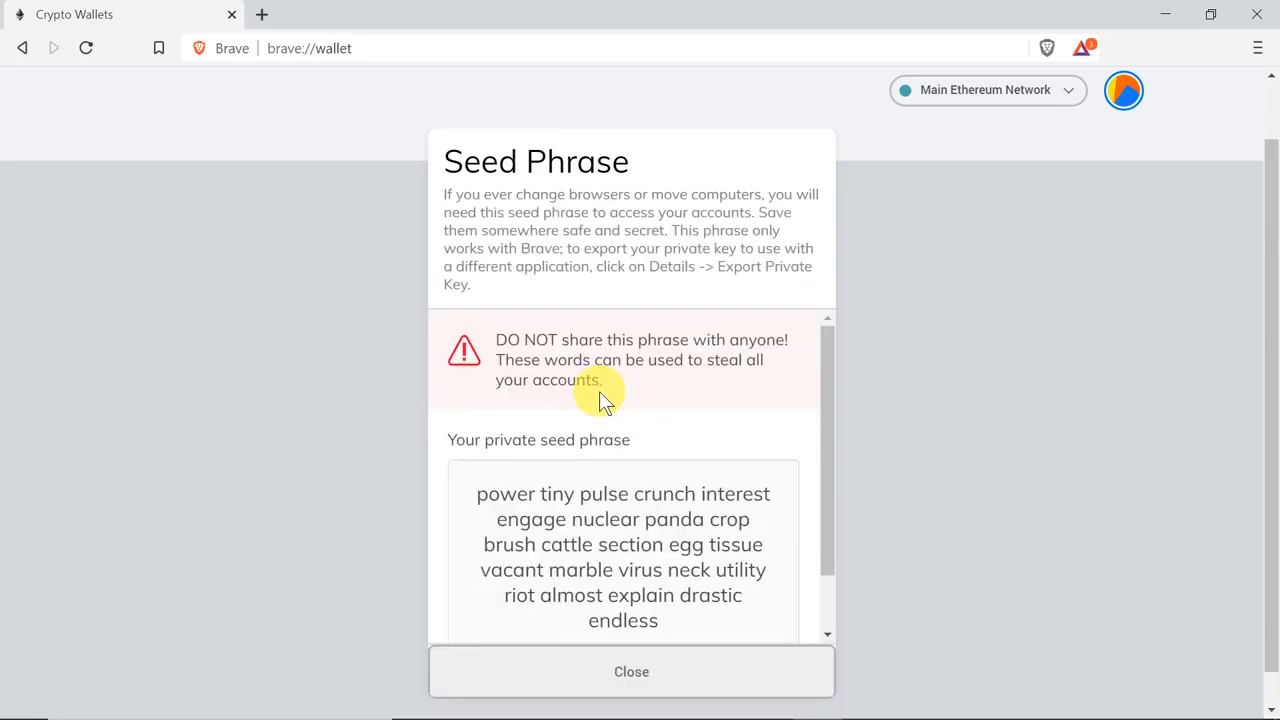
{"action": "scroll", "coordinate": [634, 500], "scroll_direction": "down", "scroll_amount": 2}
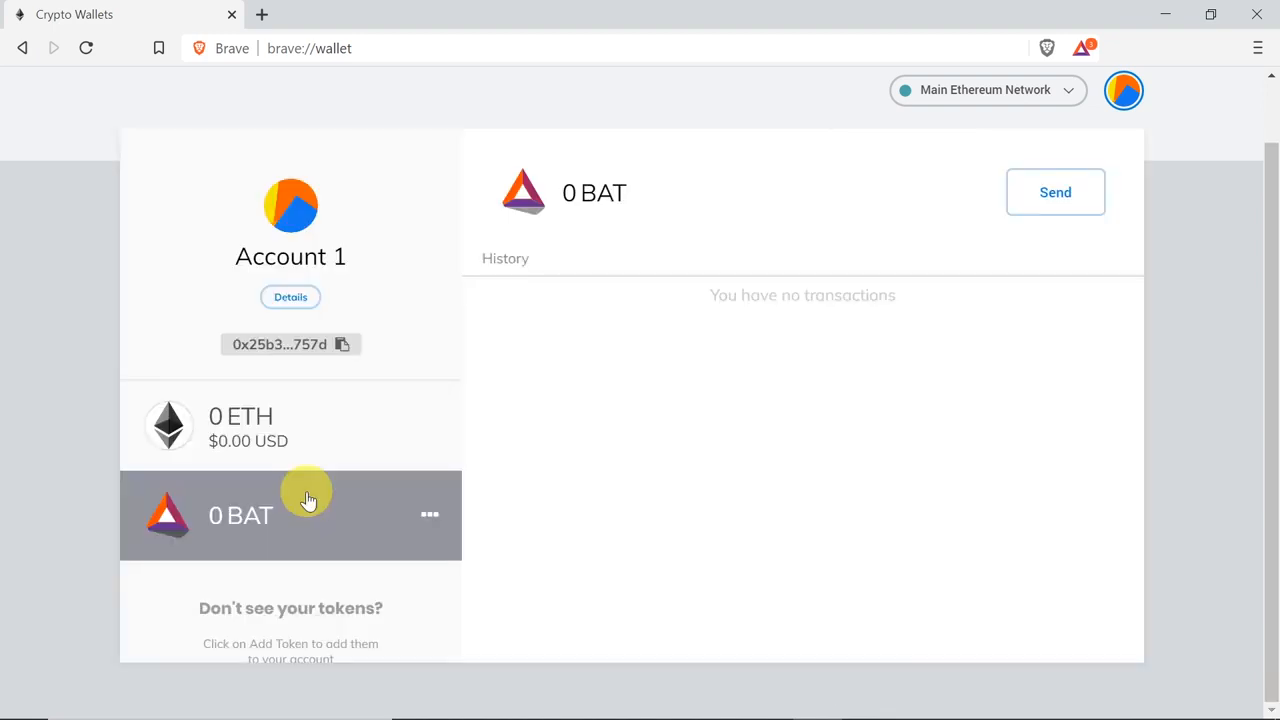
Step: View the ETH and BAT assets listed in Account 1
{"action": "left_click", "coordinate": [322, 460]}
{"action": "left_click", "coordinate": [290, 515]}
{"action": "scroll", "coordinate": [366, 534], "scroll_direction": "down", "scroll_amount": 1}
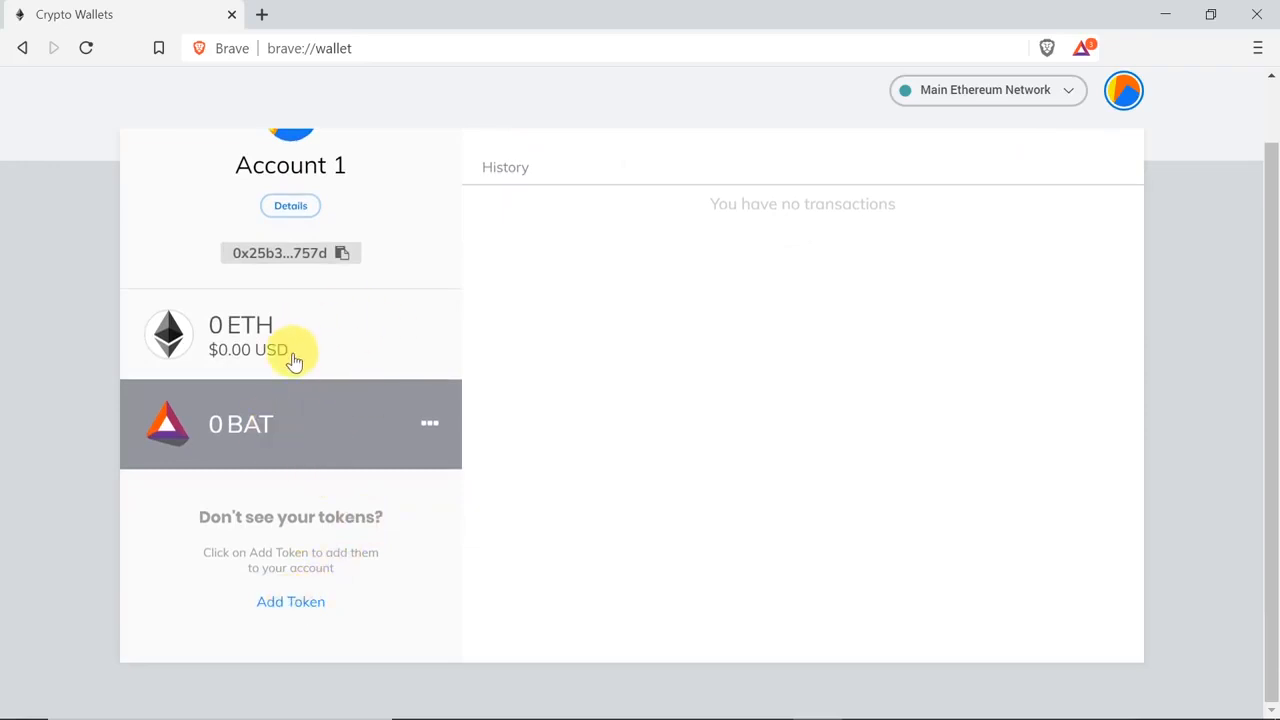
{"action": "scroll", "coordinate": [320, 380], "scroll_direction": "up", "scroll_amount": 1}
{"action": "scroll", "coordinate": [270, 380], "scroll_direction": "down", "scroll_amount": 1}
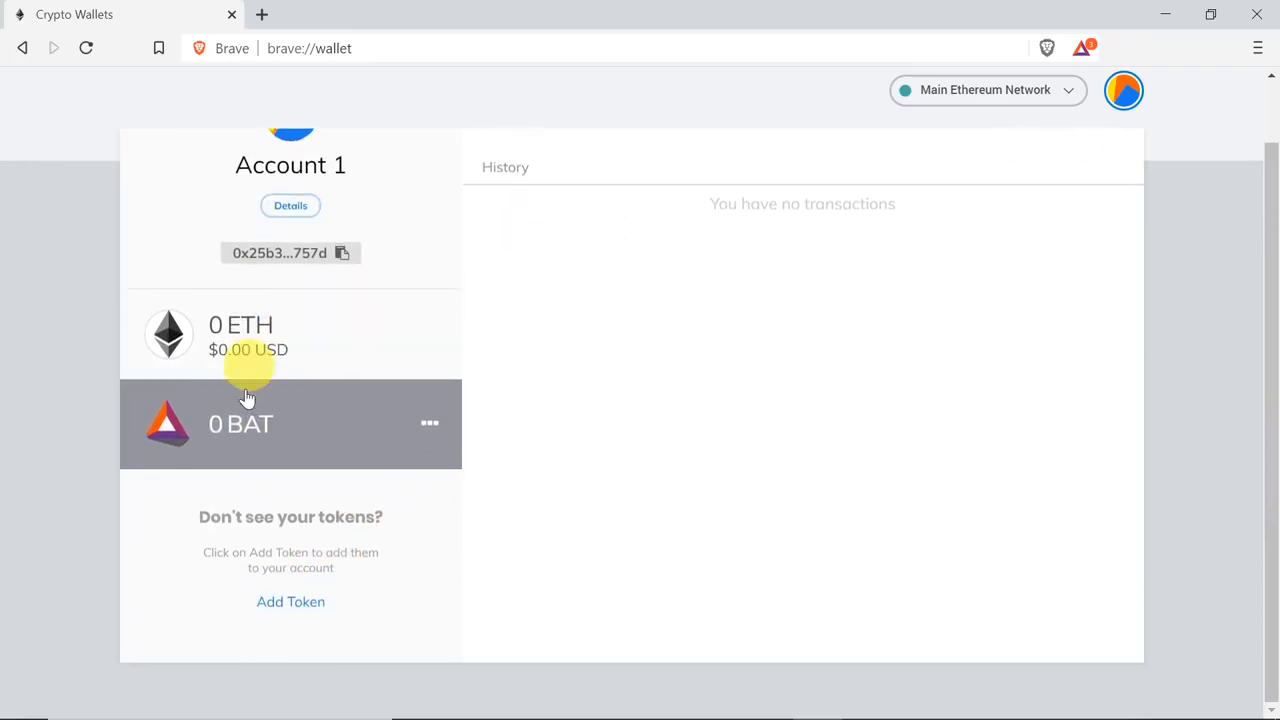
Step: Open the Add Tokens form, look at the custom token fields, and return to the token search
{"action": "left_click", "coordinate": [296, 598]}
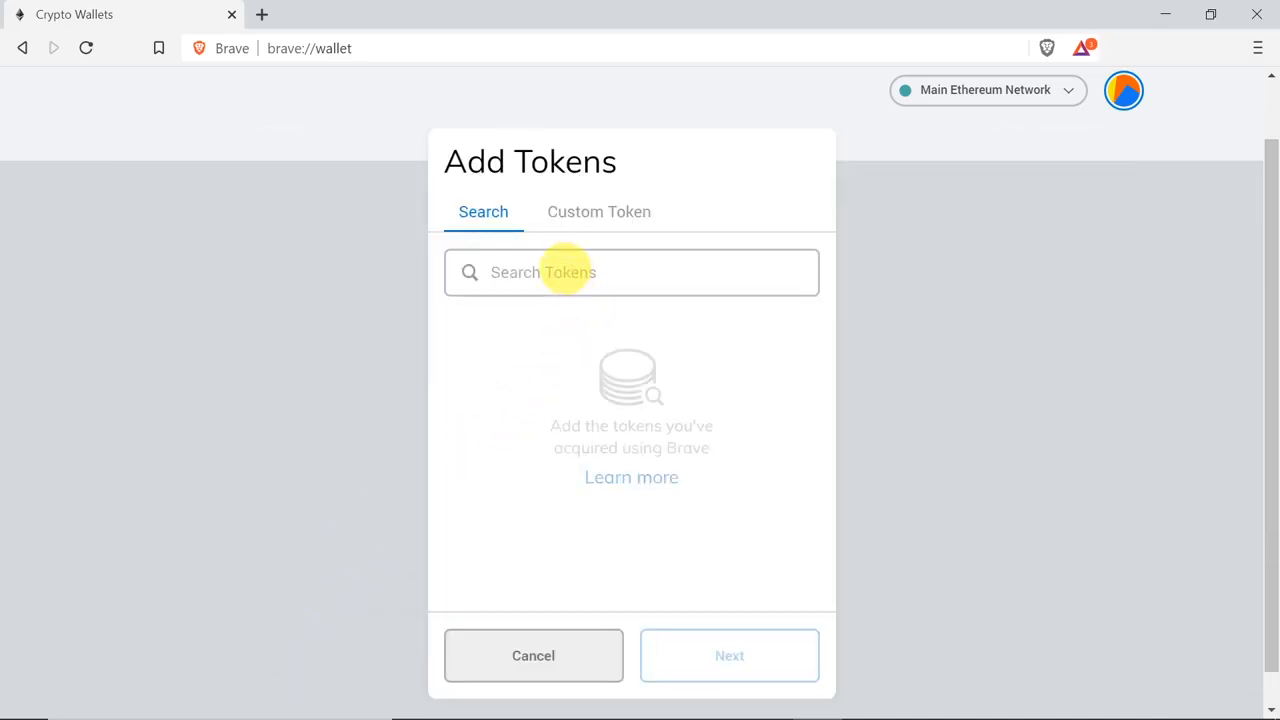
{"action": "left_click", "coordinate": [566, 271]}
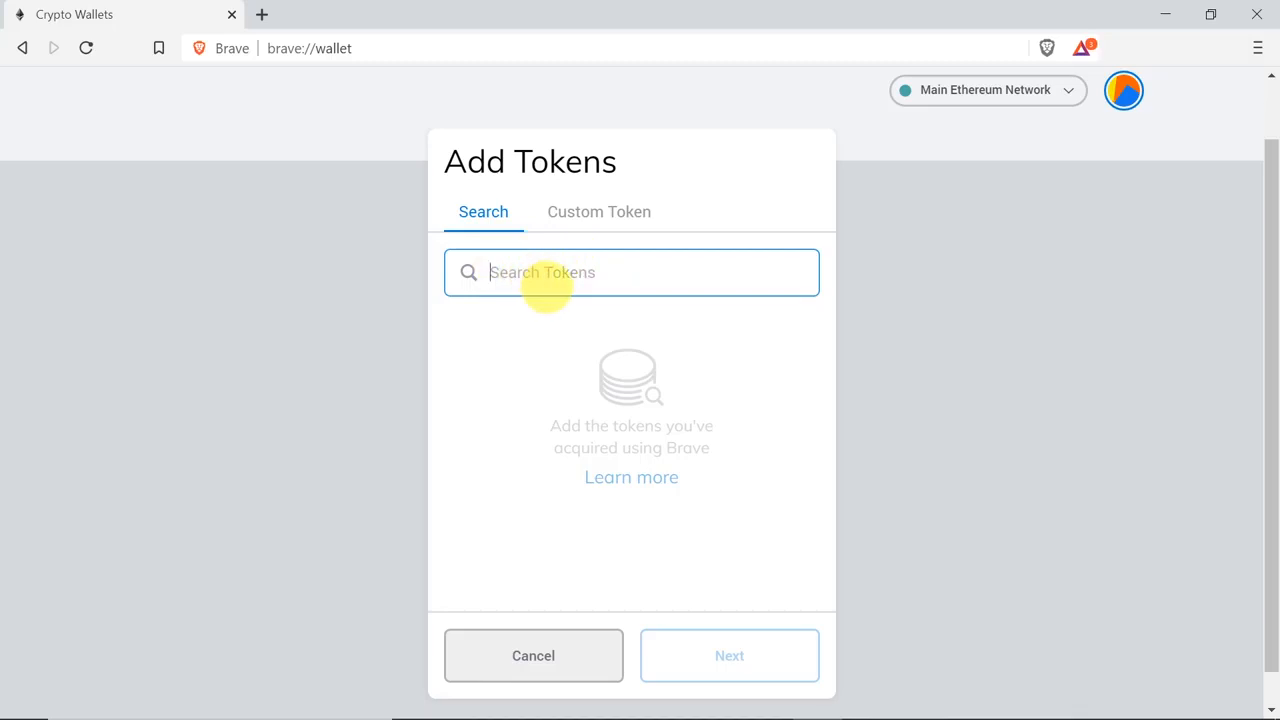
{"action": "left_click", "coordinate": [594, 224]}
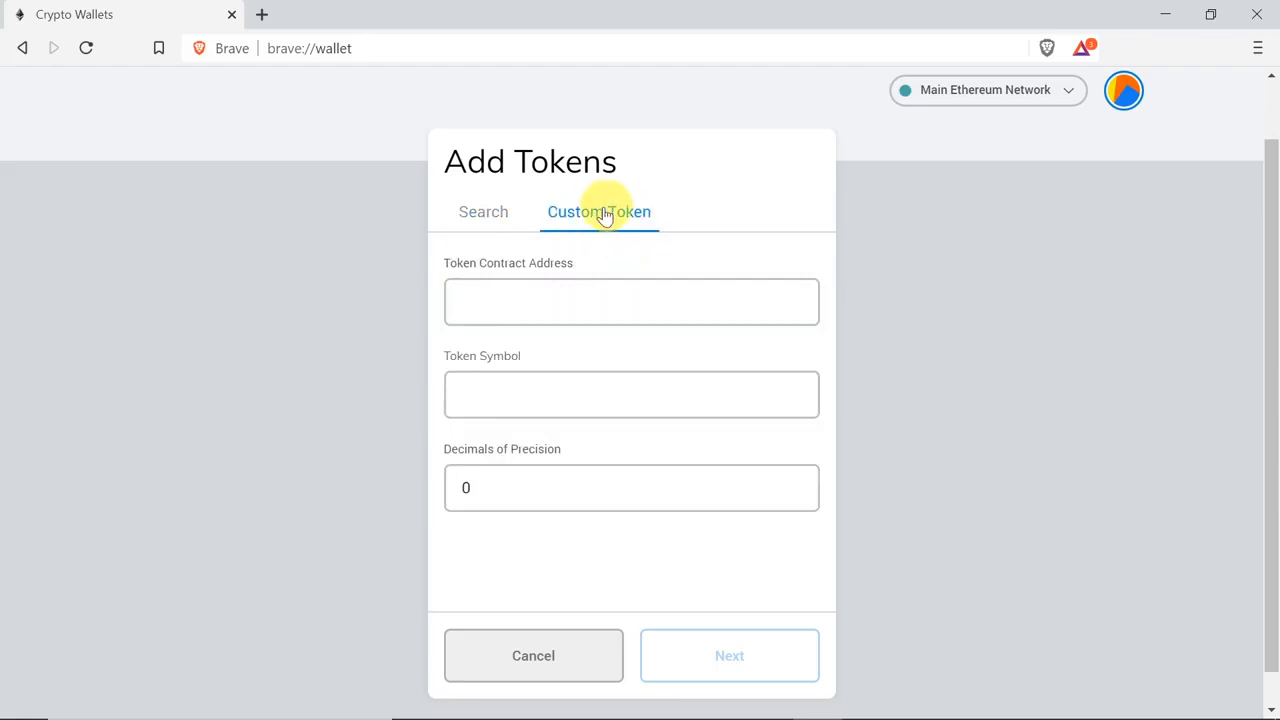
{"action": "left_click", "coordinate": [548, 302]}
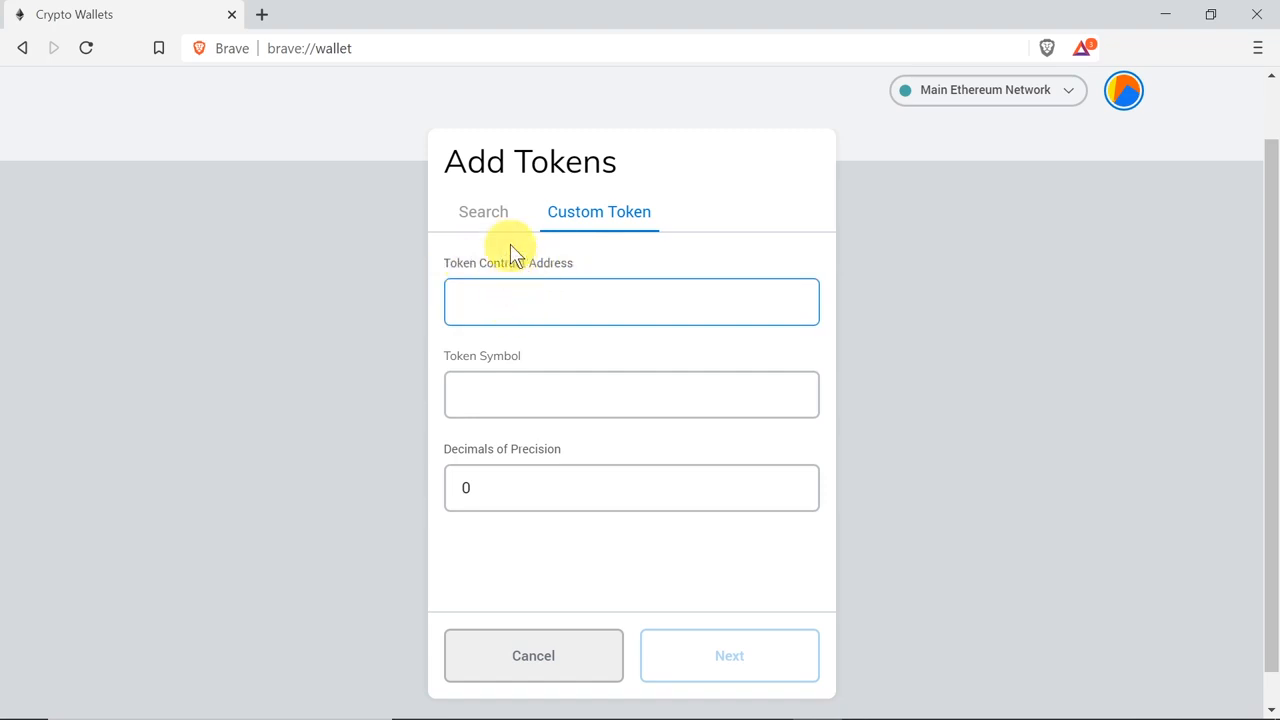
{"action": "left_click", "coordinate": [492, 210]}
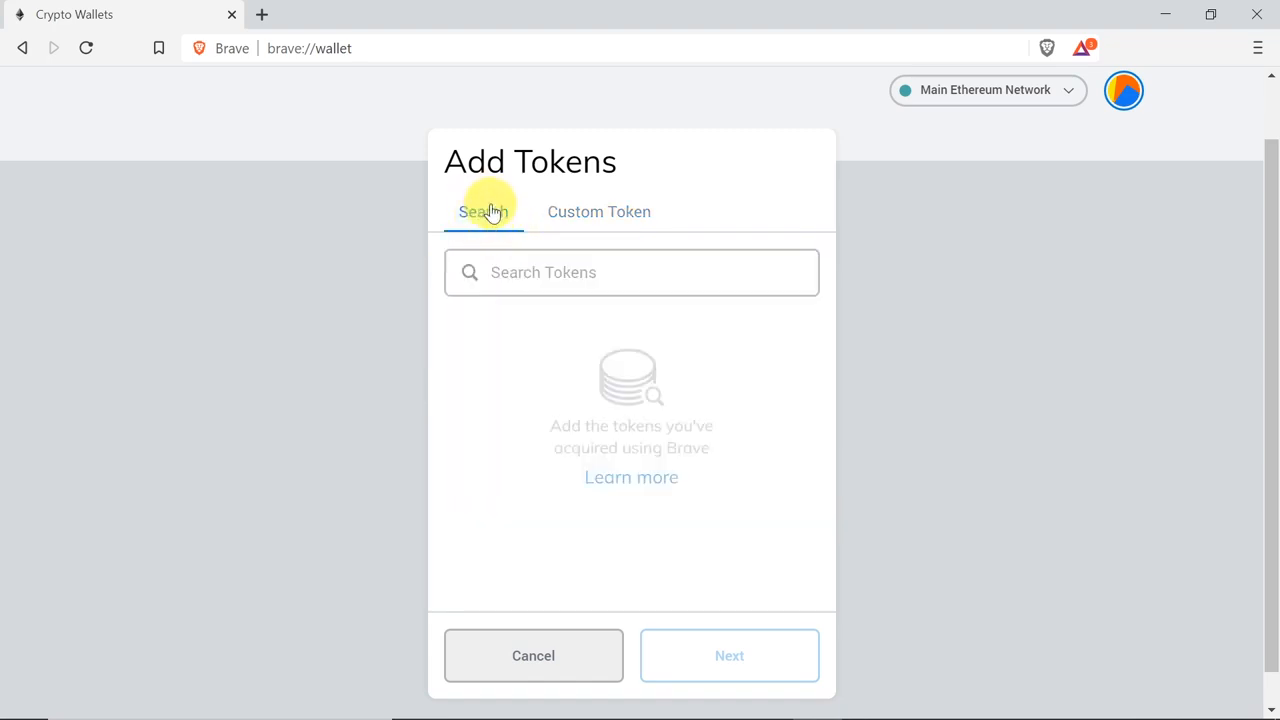
Step: Search for "knc" and add the Kyber Network Crystal (KNC) token to the account
{"action": "left_click", "coordinate": [541, 272]}
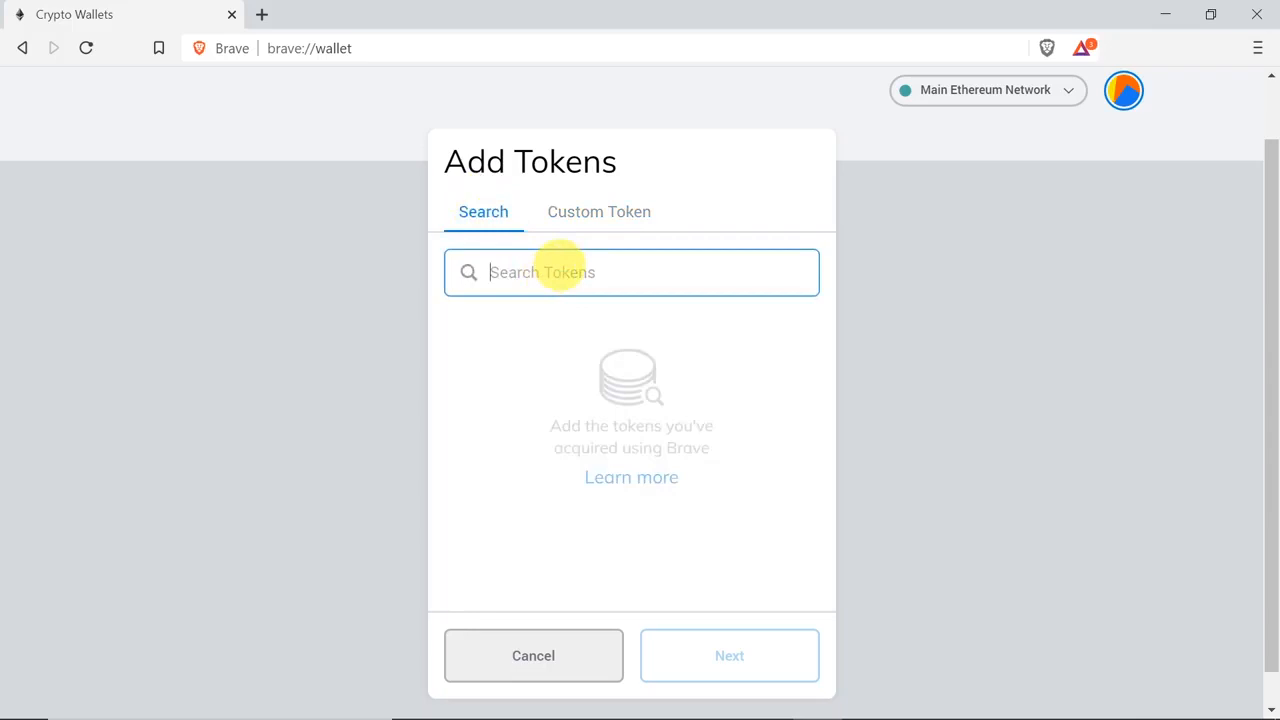
{"action": "type", "text": "knc"}
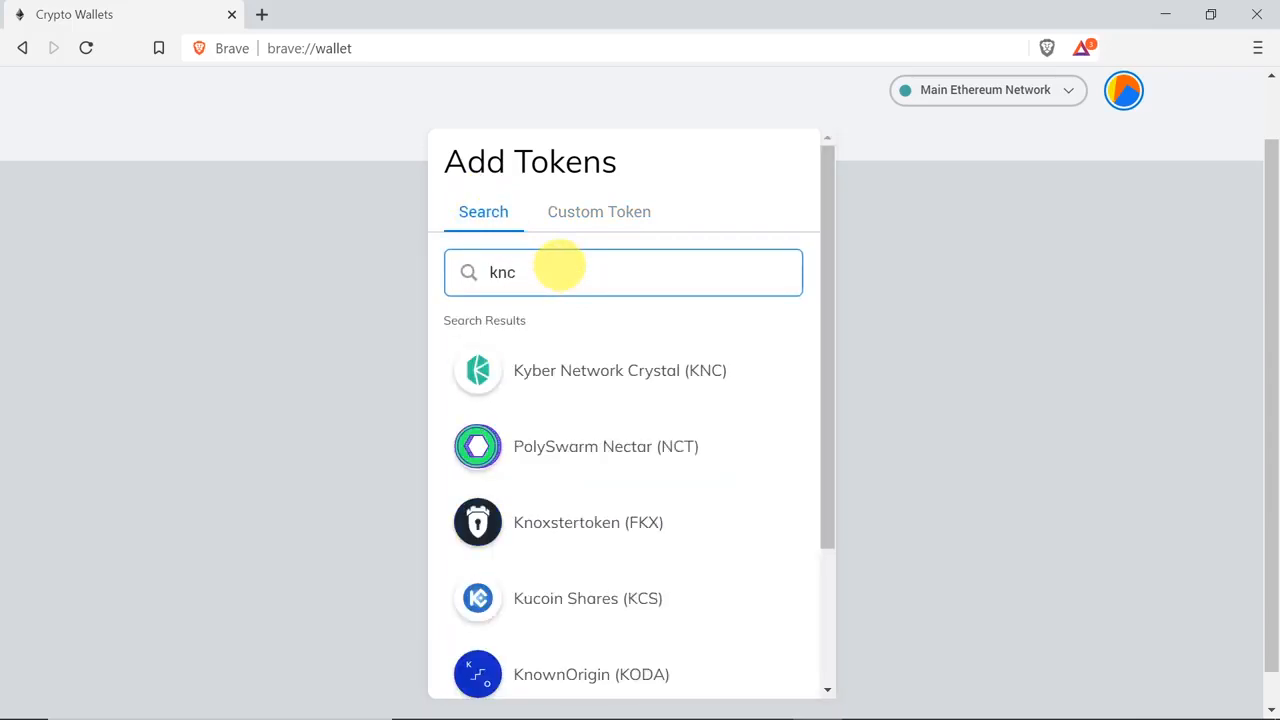
{"action": "left_click", "coordinate": [567, 372]}
{"action": "scroll", "coordinate": [806, 509], "scroll_direction": "down", "scroll_amount": 2}
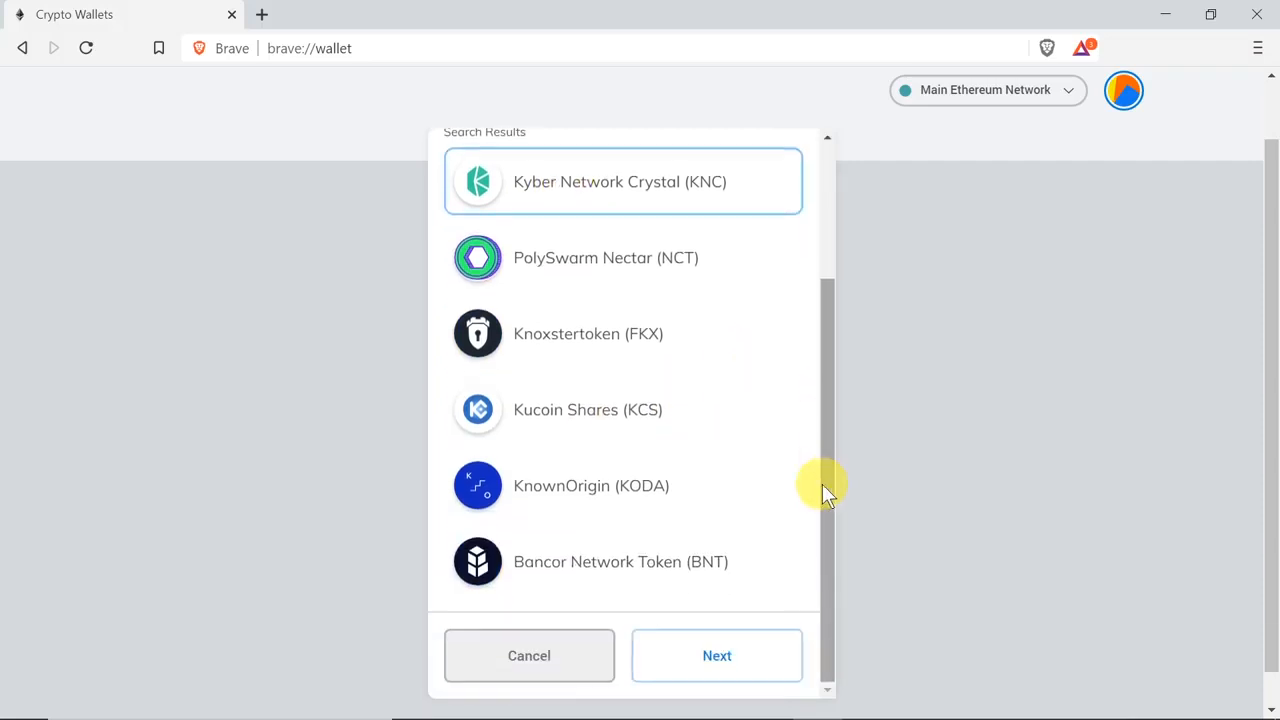
{"action": "left_click", "coordinate": [731, 660]}
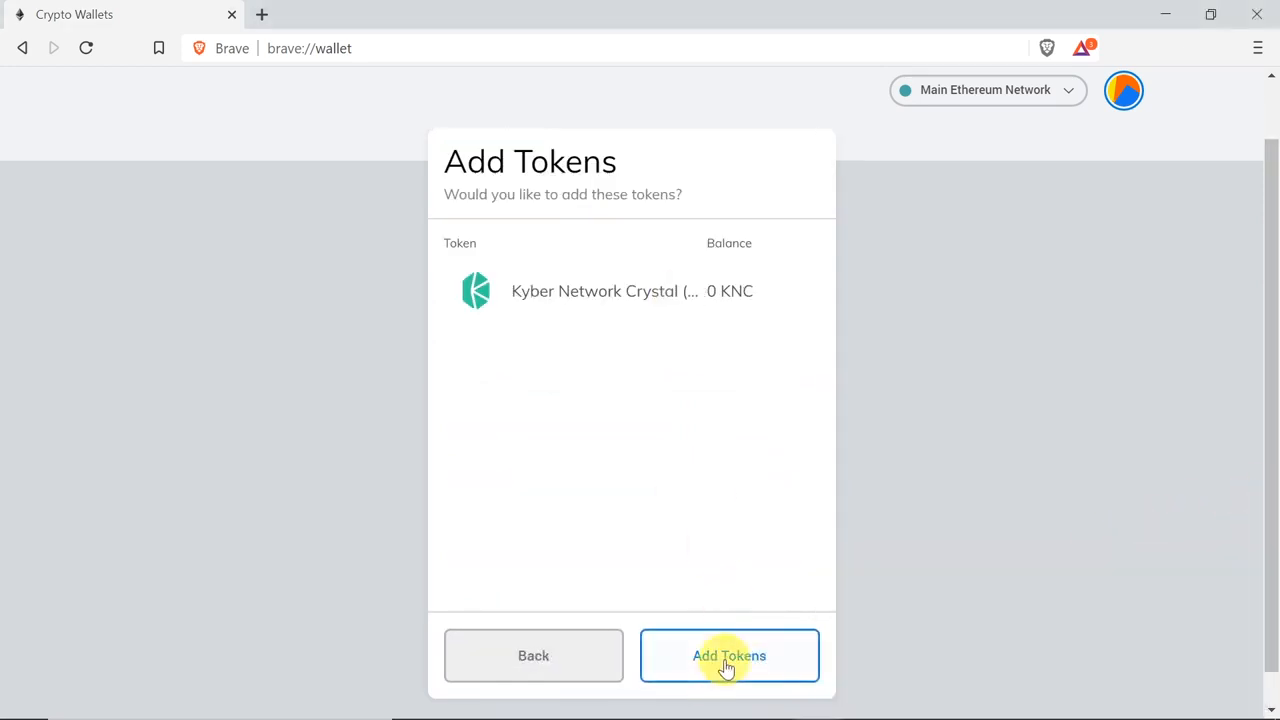
{"action": "left_click", "coordinate": [726, 660]}
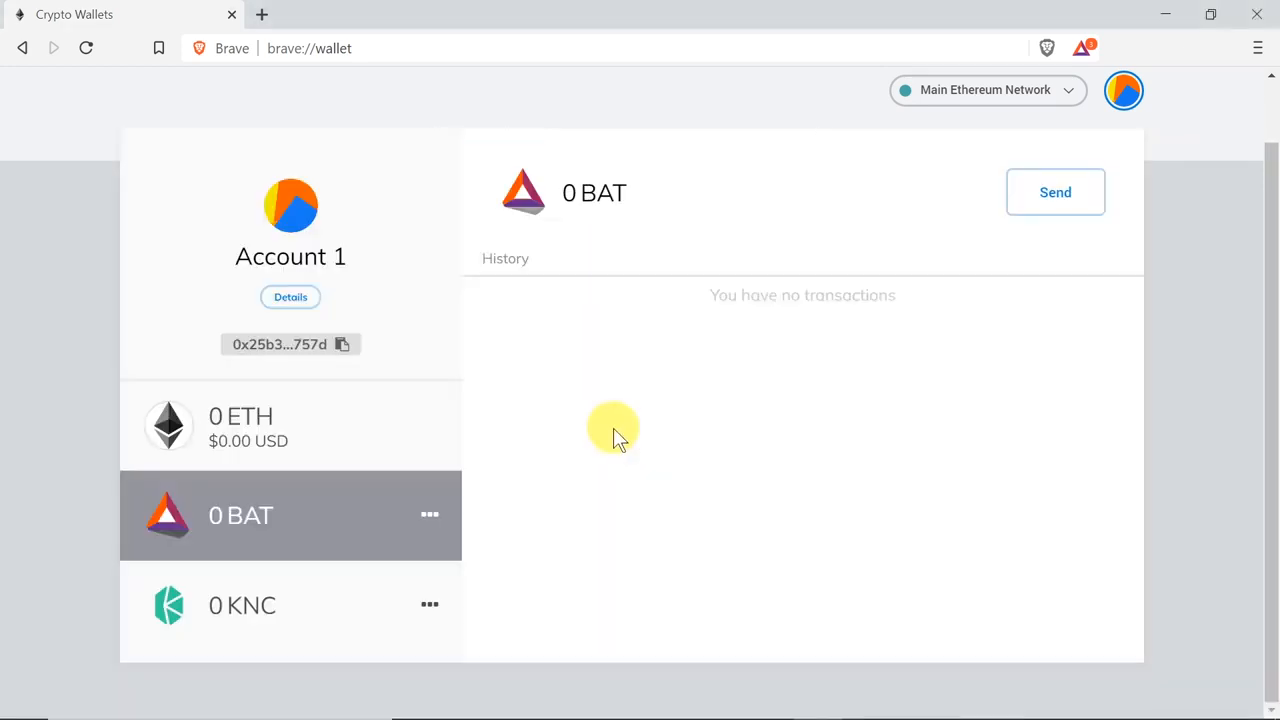
Step: View the KNC, BAT and ETH assets in turn and copy the account's wallet address
{"action": "left_click", "coordinate": [260, 605]}
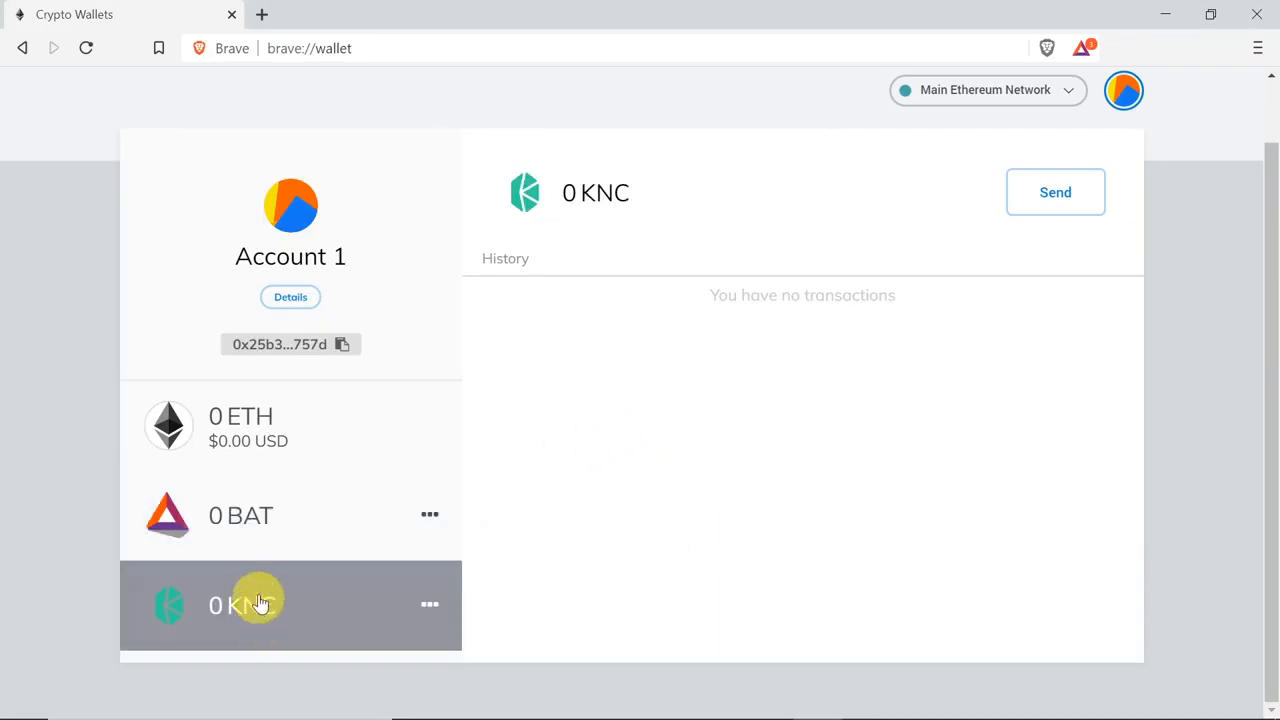
{"action": "left_click", "coordinate": [258, 525]}
{"action": "left_click", "coordinate": [263, 445]}
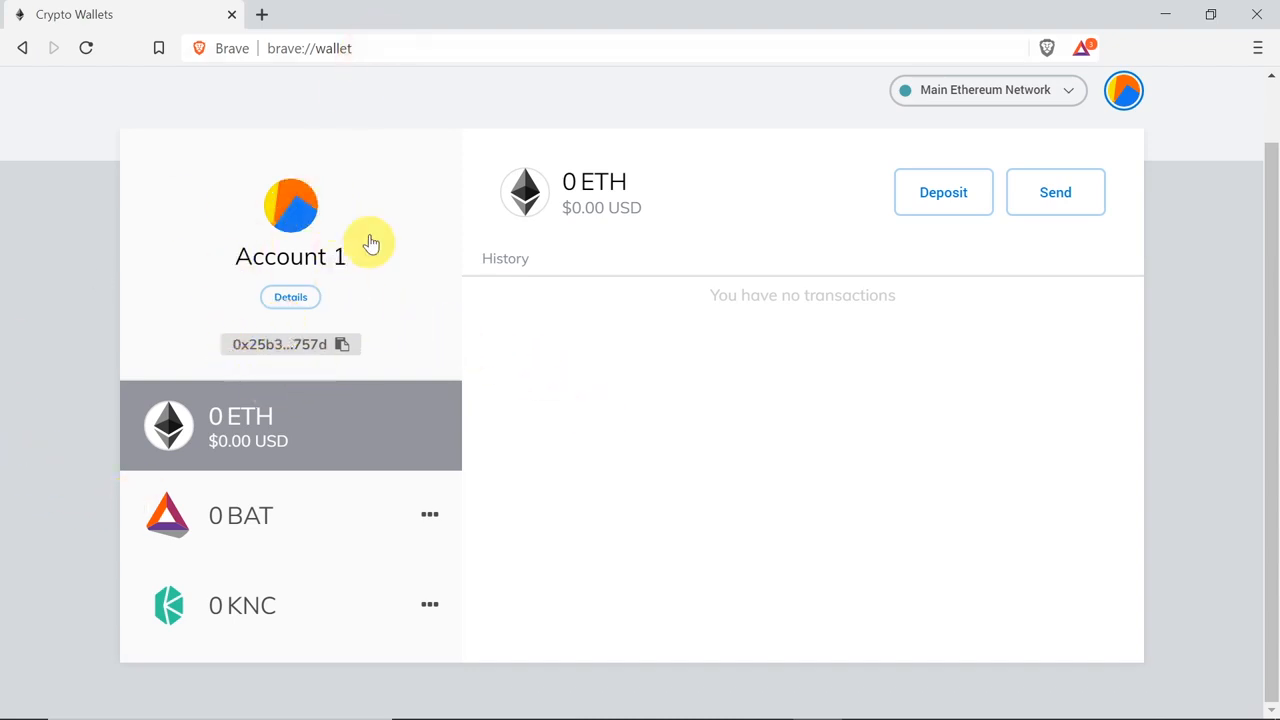
{"action": "left_click", "coordinate": [336, 345]}
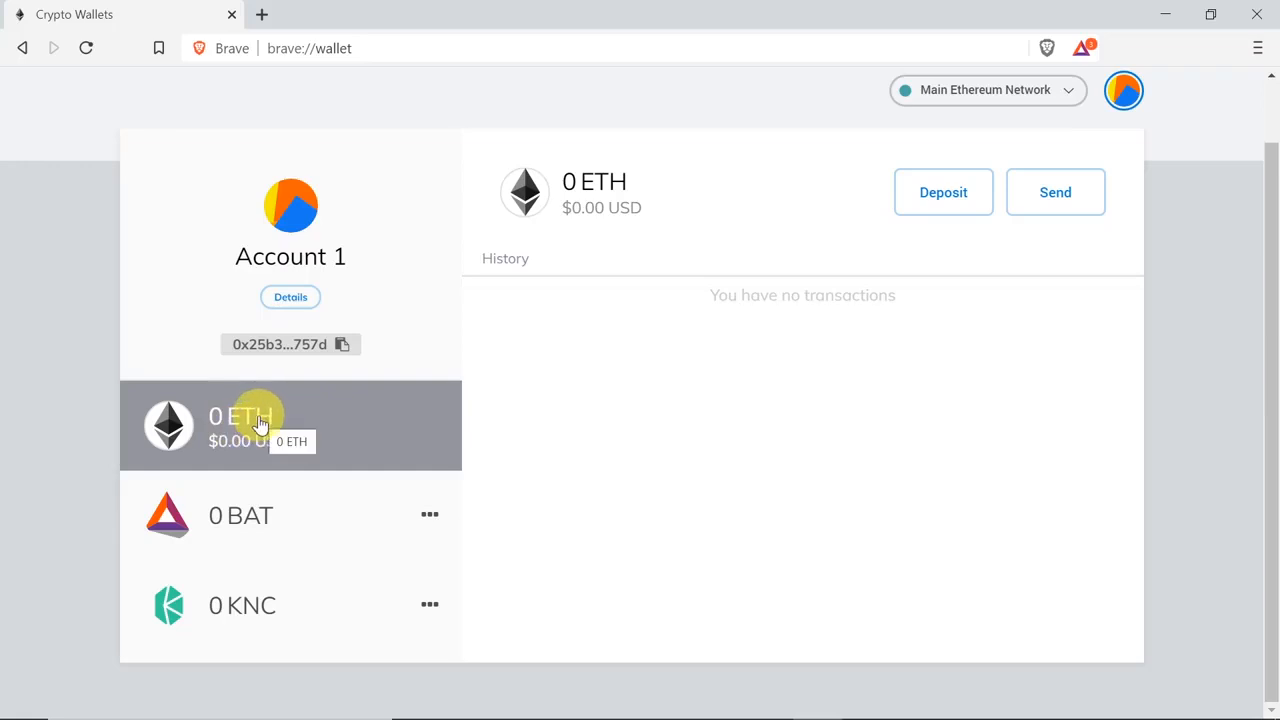
Step: Switch repeatedly among the ETH, BAT and KNC assets to compare their pages under the shared account address
{"action": "left_click", "coordinate": [280, 530]}
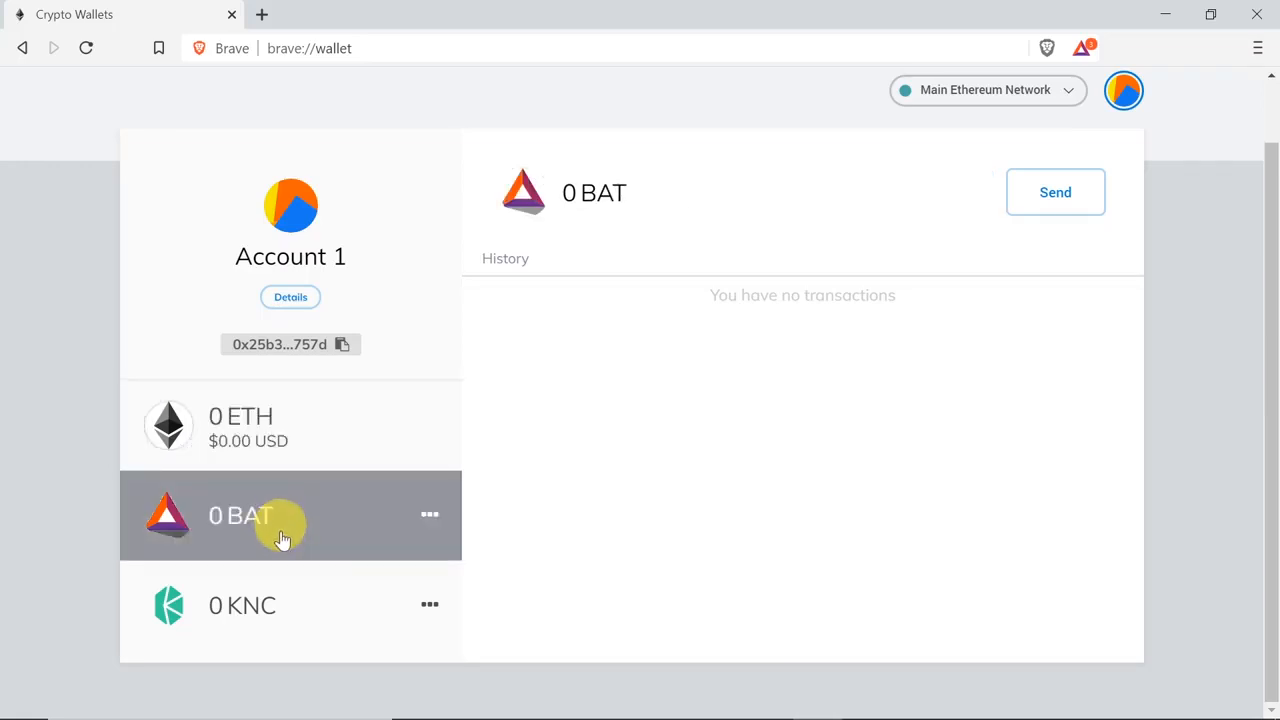
{"action": "left_click", "coordinate": [270, 610]}
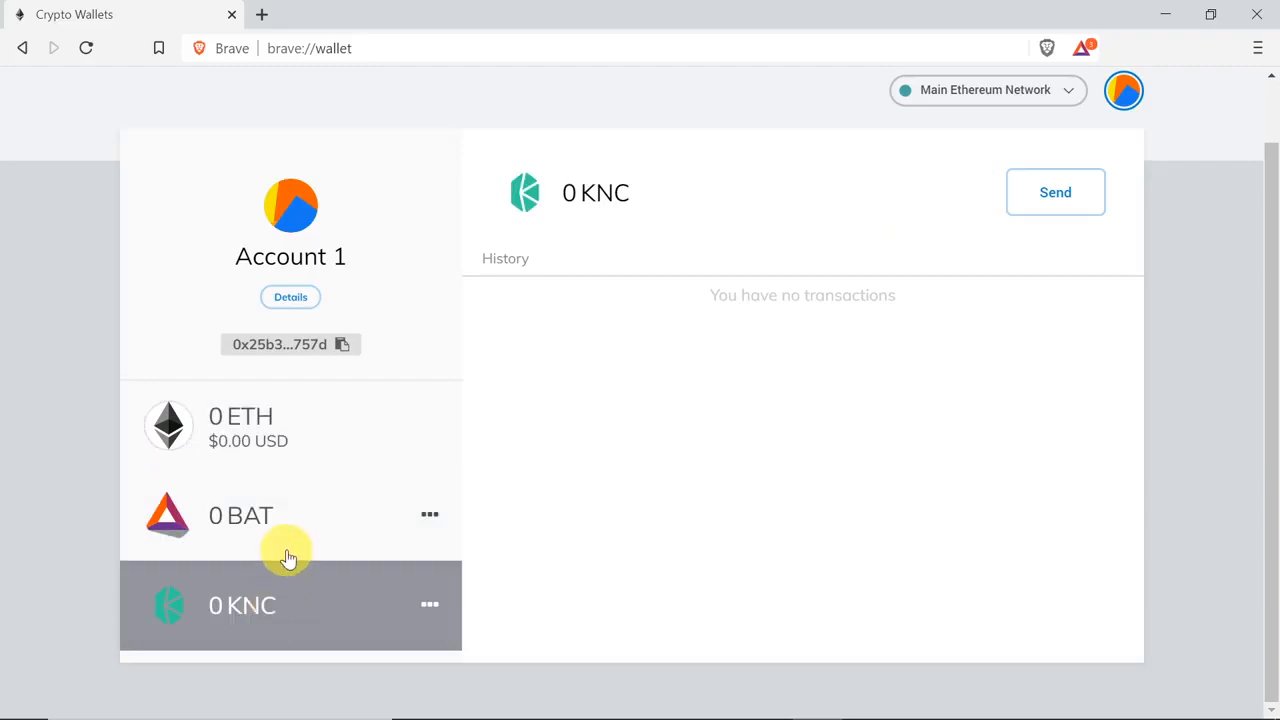
{"action": "left_click", "coordinate": [283, 543]}
{"action": "left_click", "coordinate": [288, 603]}
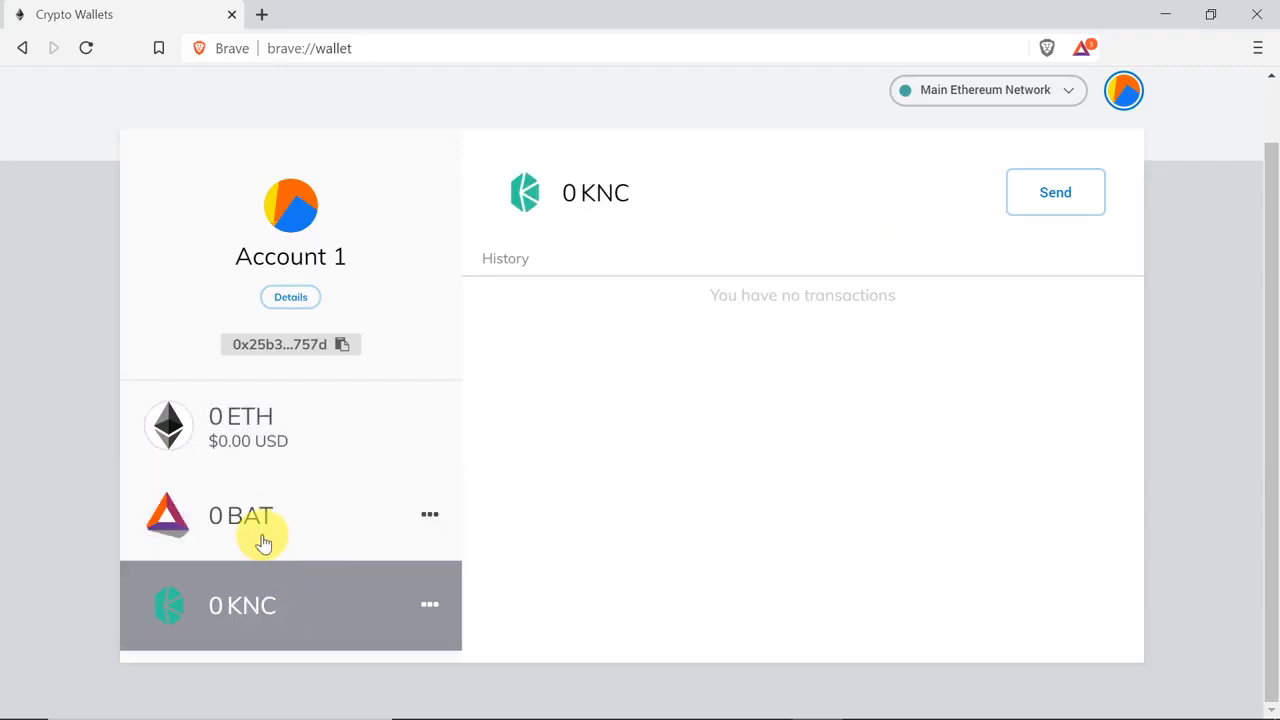
{"action": "left_click", "coordinate": [258, 514]}
{"action": "left_click", "coordinate": [270, 445]}
{"action": "left_click", "coordinate": [266, 510]}
{"action": "left_click", "coordinate": [266, 609]}
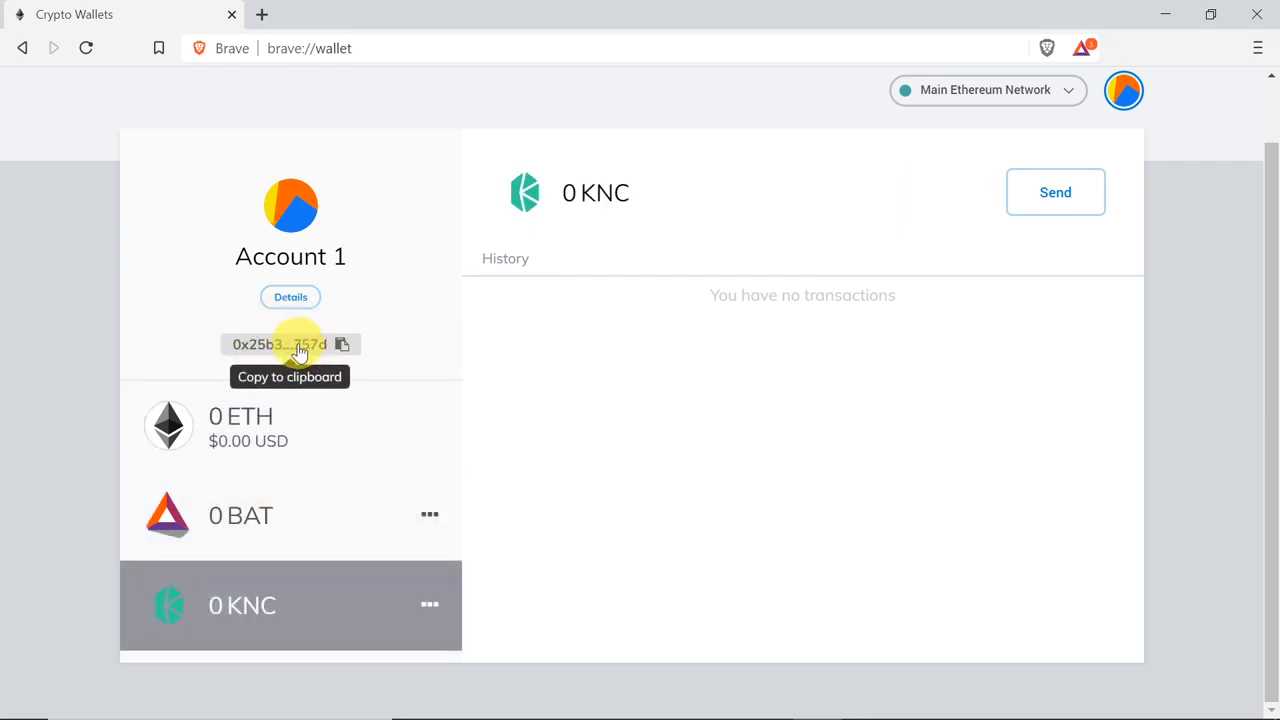
{"action": "left_click", "coordinate": [305, 518]}
{"action": "left_click", "coordinate": [269, 592]}
{"action": "left_click", "coordinate": [295, 418]}
{"action": "left_click", "coordinate": [275, 510]}
{"action": "left_click", "coordinate": [269, 591]}
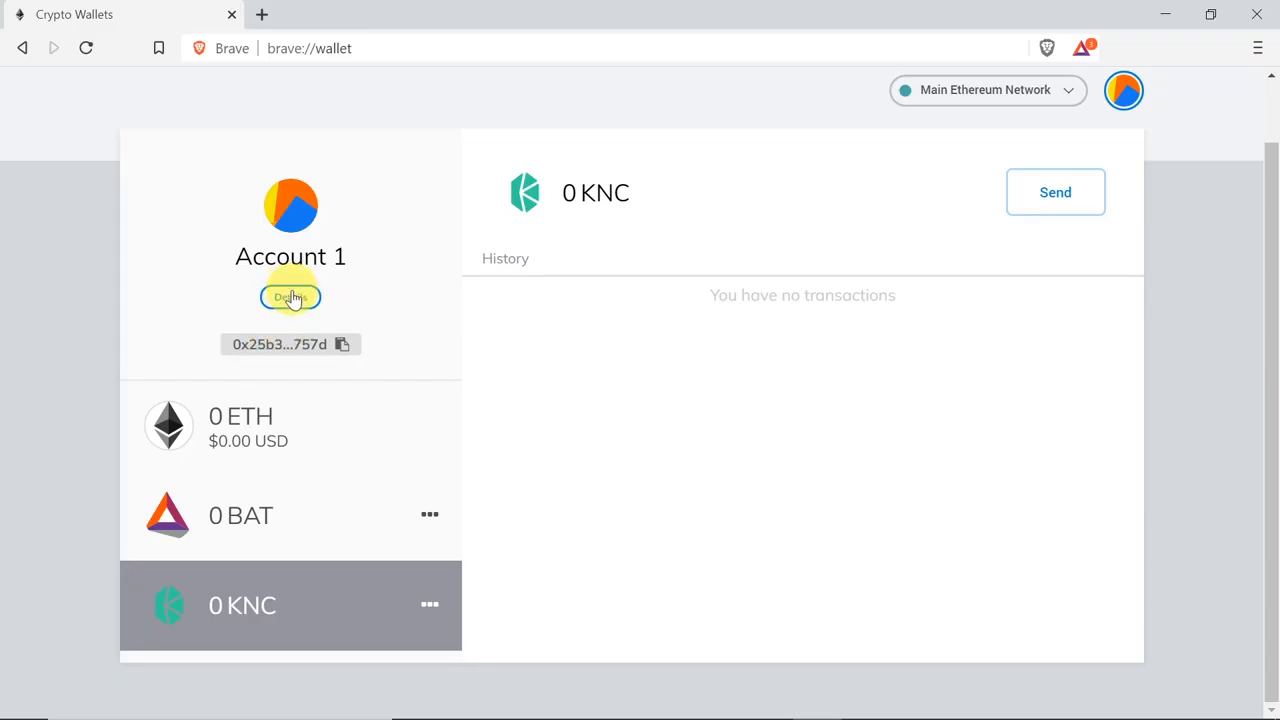
Step: Open the details of Account 1 and rename the account as Testowe
{"action": "left_click", "coordinate": [290, 298]}
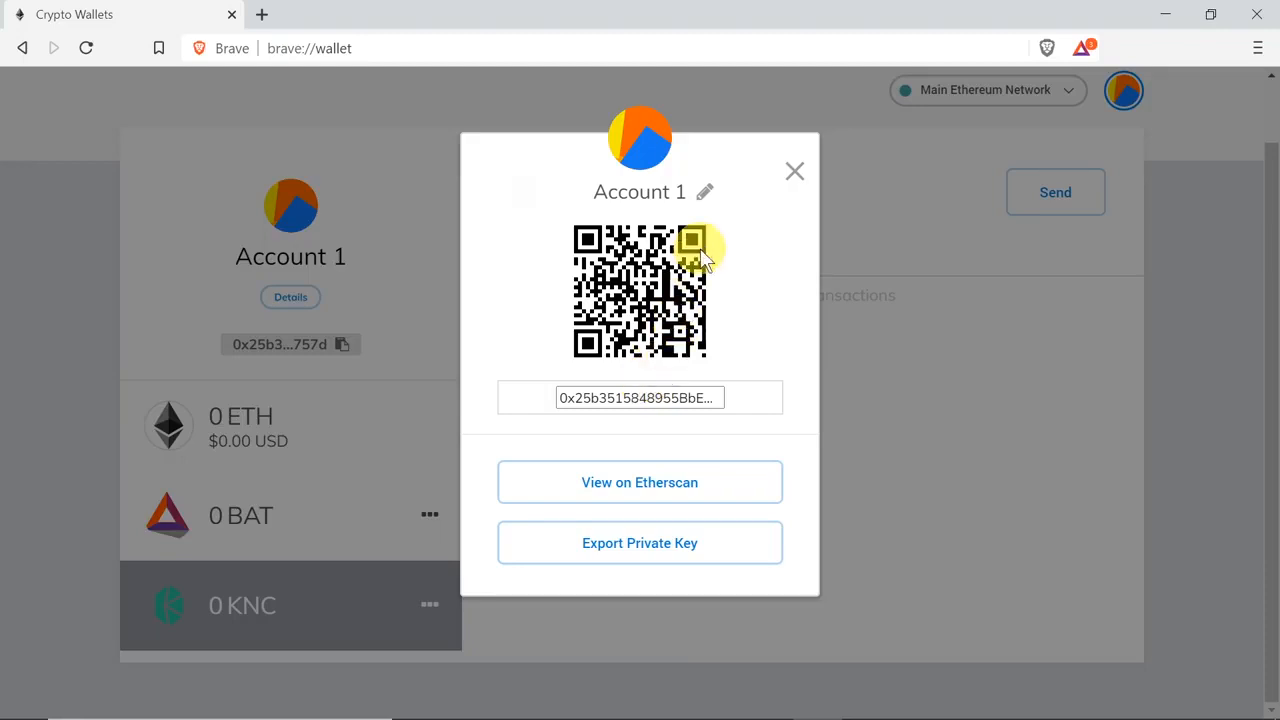
{"action": "left_click", "coordinate": [707, 192]}
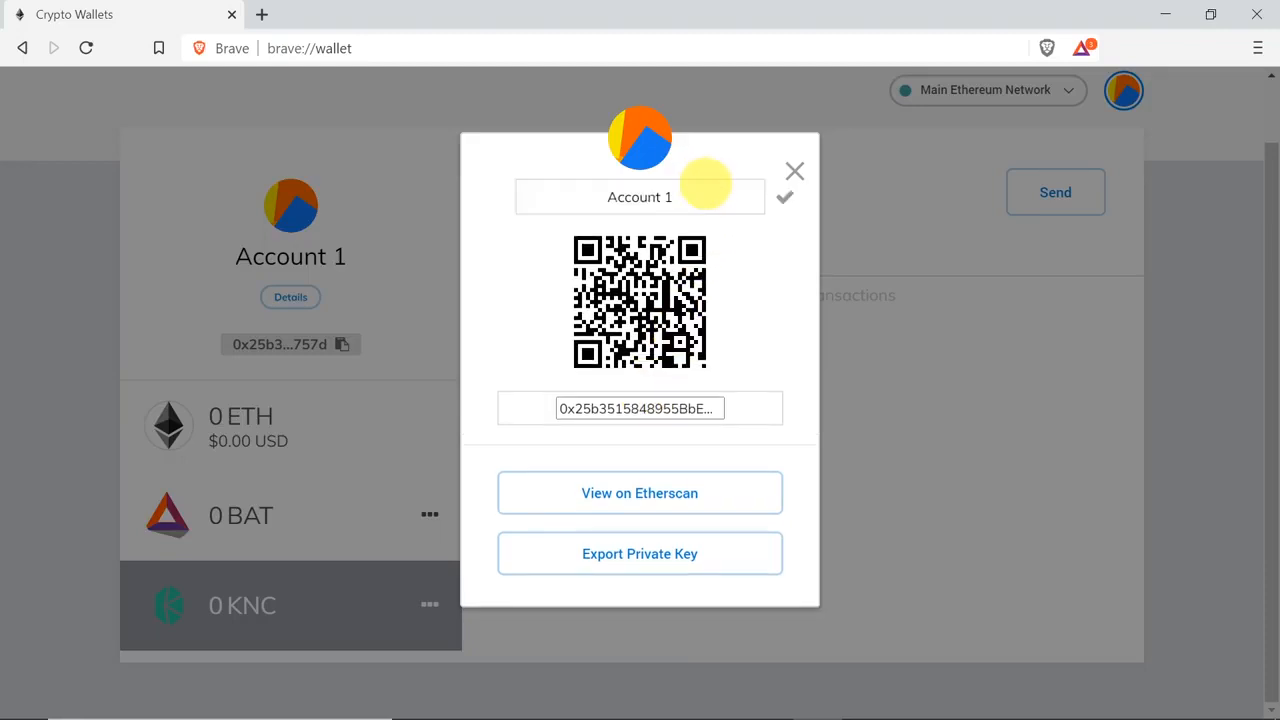
{"action": "left_click_drag", "start_coordinate": [686, 195], "coordinate": [608, 196]}
{"action": "type", "text": "Testowe"}
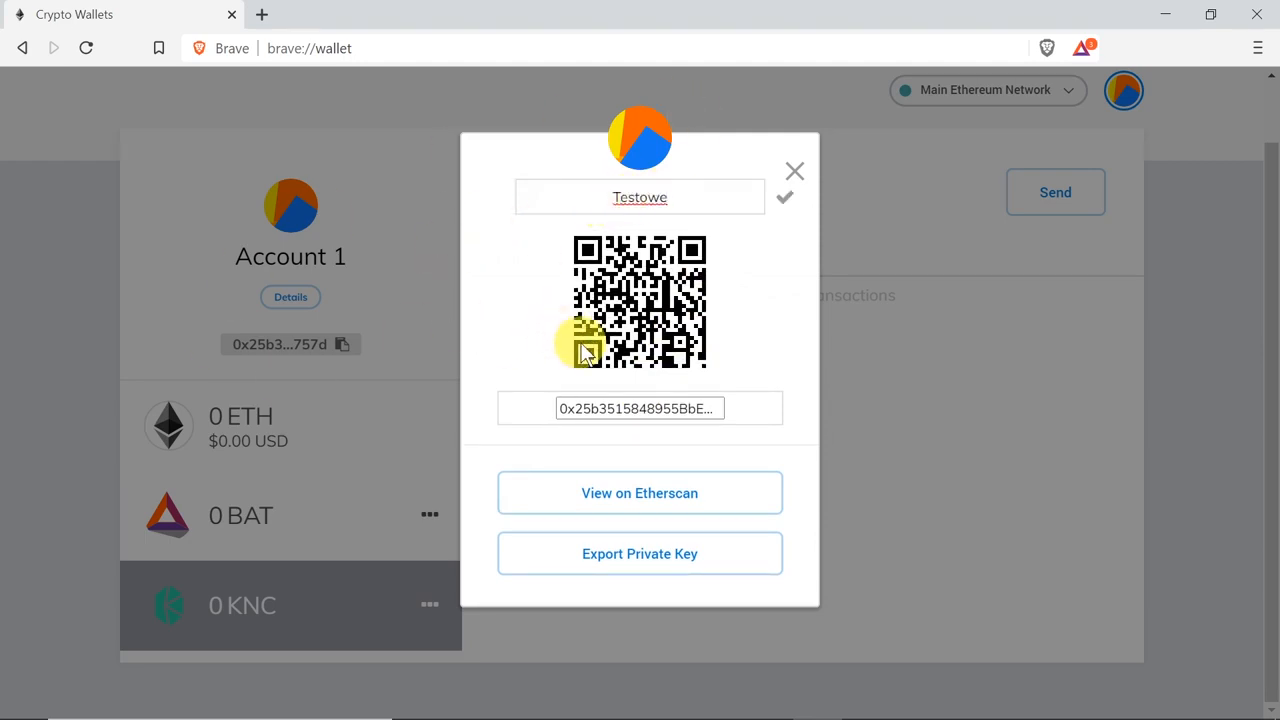
{"action": "left_click", "coordinate": [785, 199]}
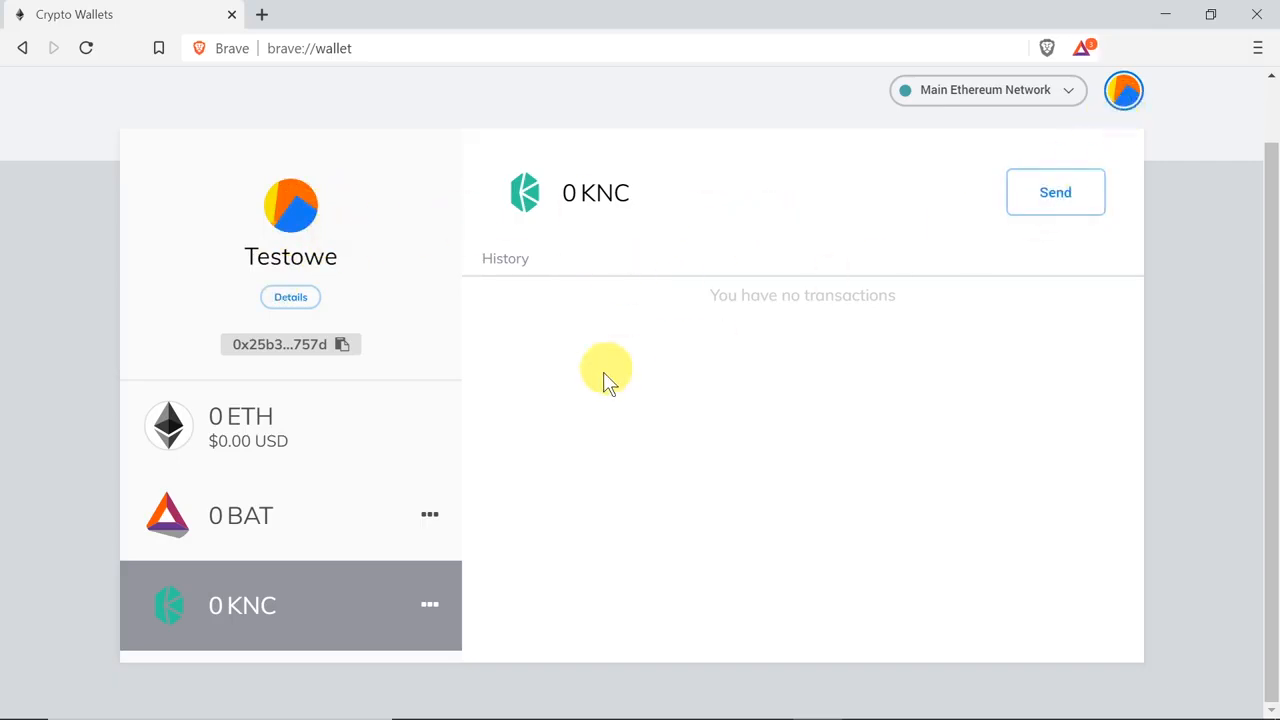
Step: Create a second wallet account named Testowe2 HODL
{"action": "left_click", "coordinate": [308, 446]}
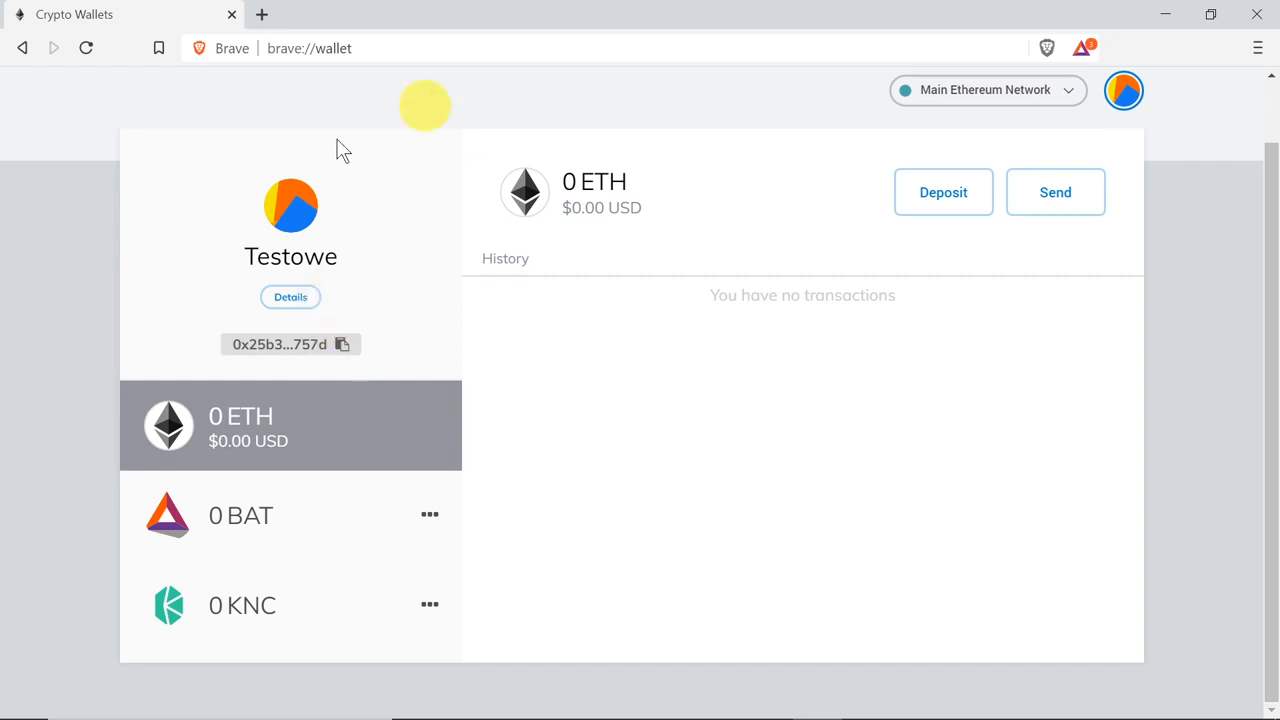
{"action": "left_click", "coordinate": [1128, 90]}
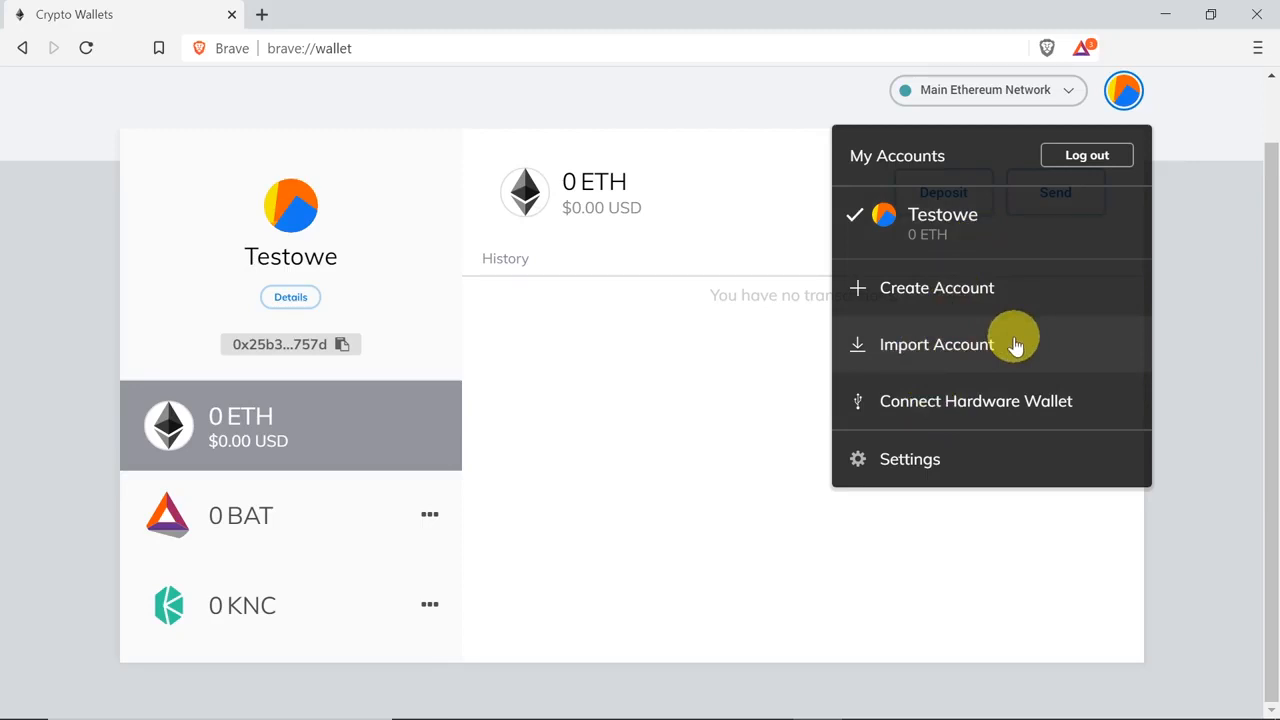
{"action": "left_click", "coordinate": [967, 288]}
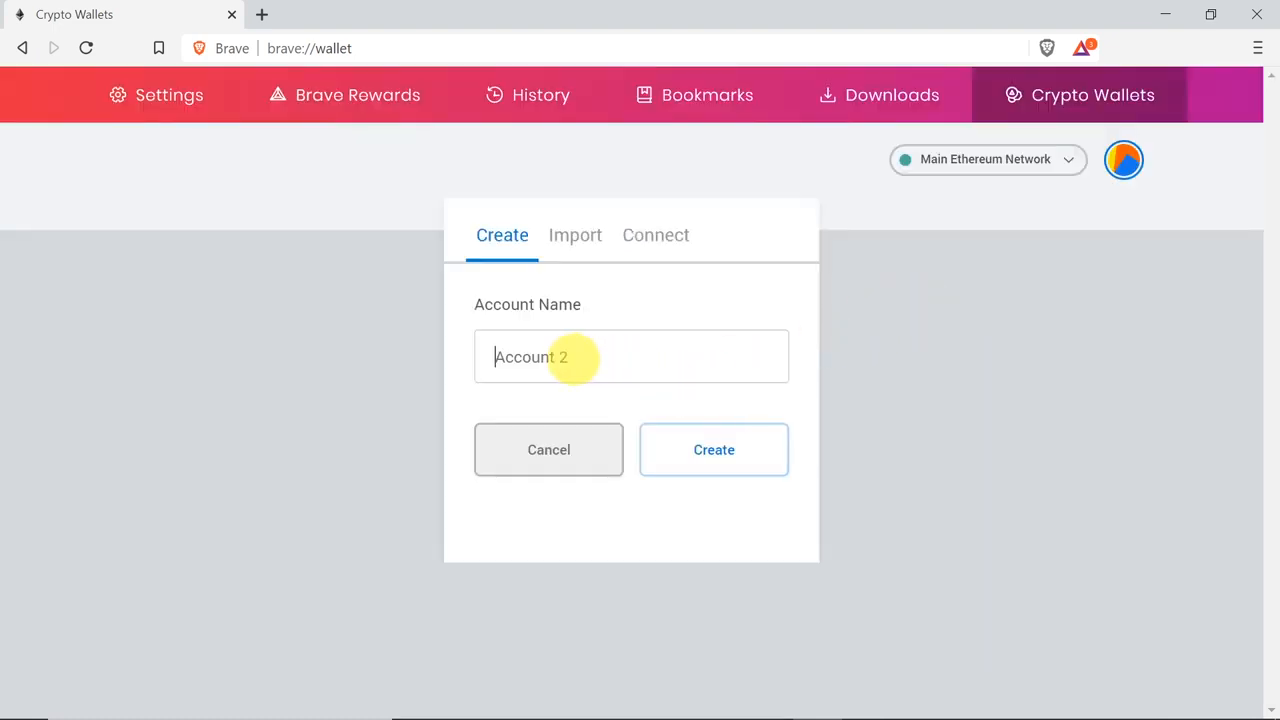
{"action": "left_click", "coordinate": [569, 362]}
{"action": "type", "text": "Testowe2 HODL"}
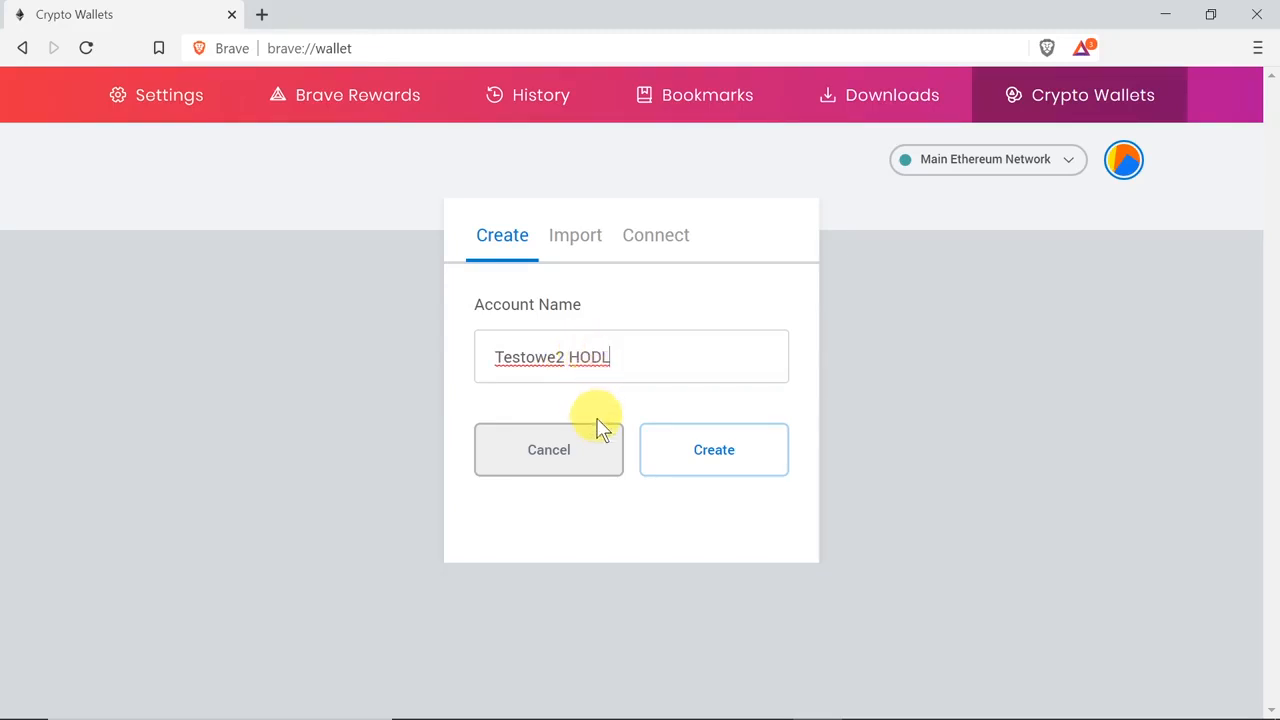
{"action": "left_click", "coordinate": [722, 456]}
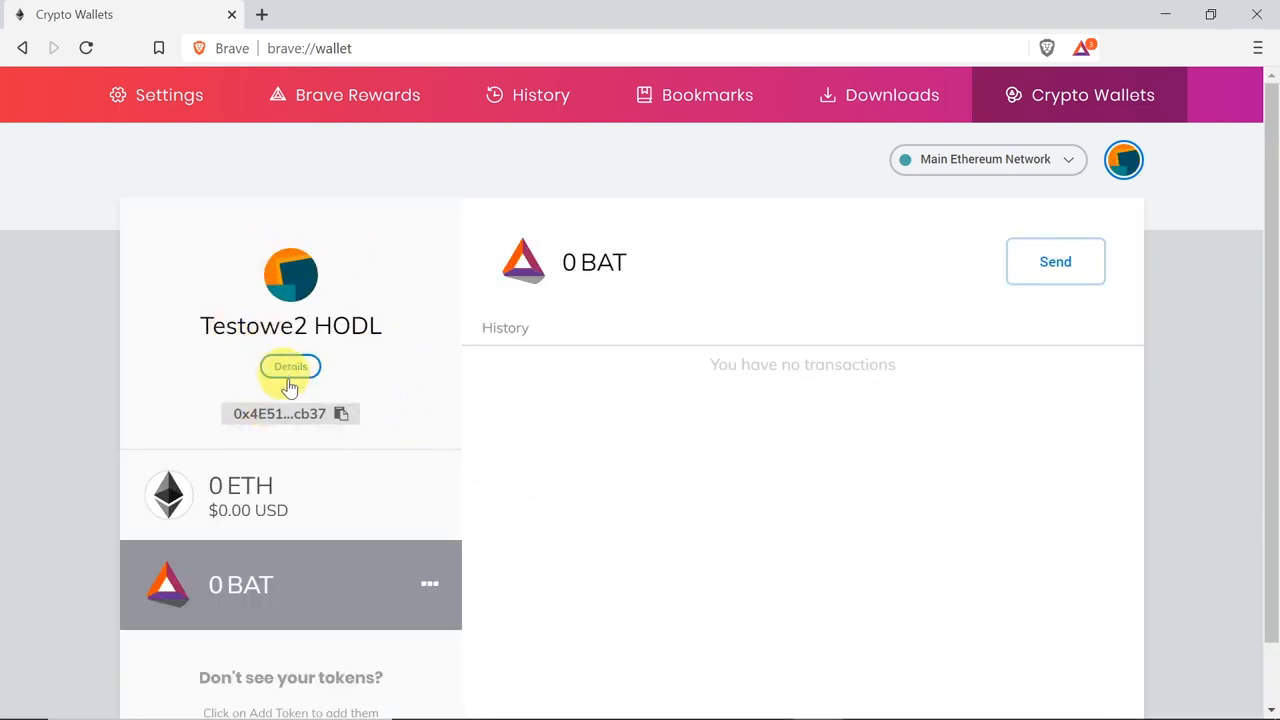
Step: Switch back and forth between the Testowe and Testowe2 HODL accounts, ending on Testowe
{"action": "left_click", "coordinate": [1124, 161]}
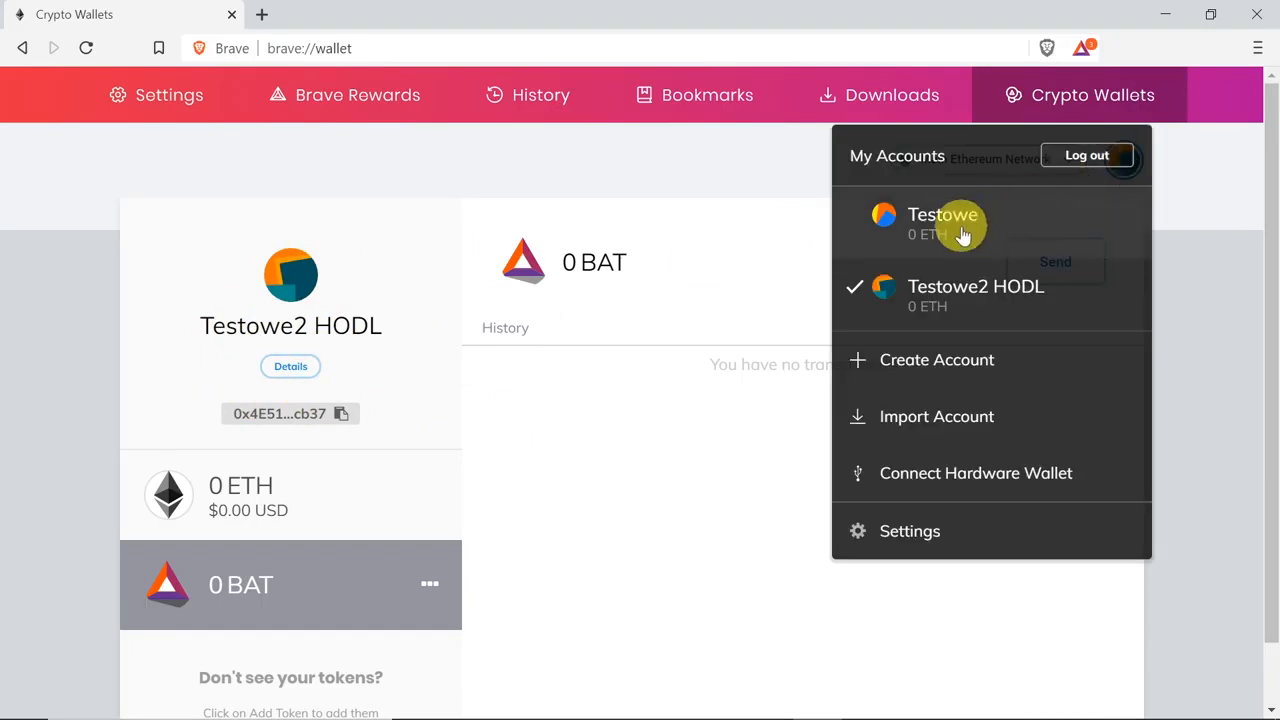
{"action": "left_click", "coordinate": [900, 230]}
{"action": "left_click", "coordinate": [1127, 162]}
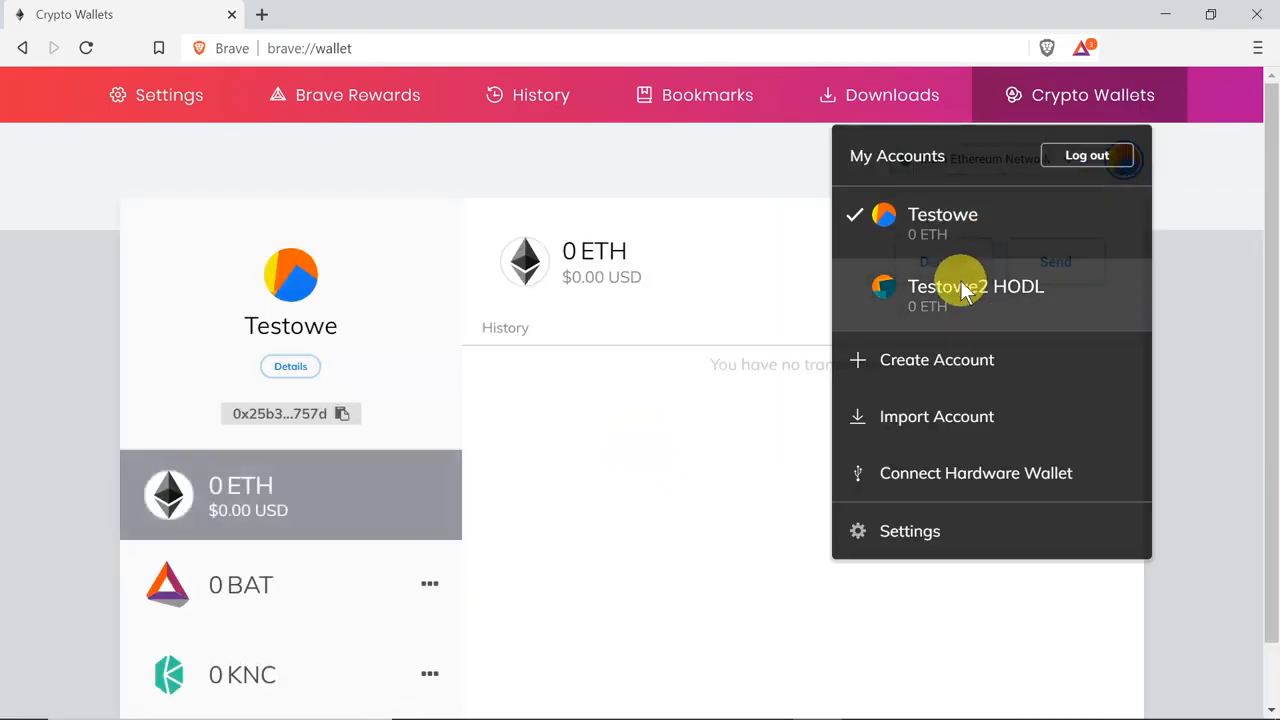
{"action": "left_click", "coordinate": [960, 289]}
{"action": "left_click", "coordinate": [1127, 162]}
{"action": "left_click", "coordinate": [962, 250]}
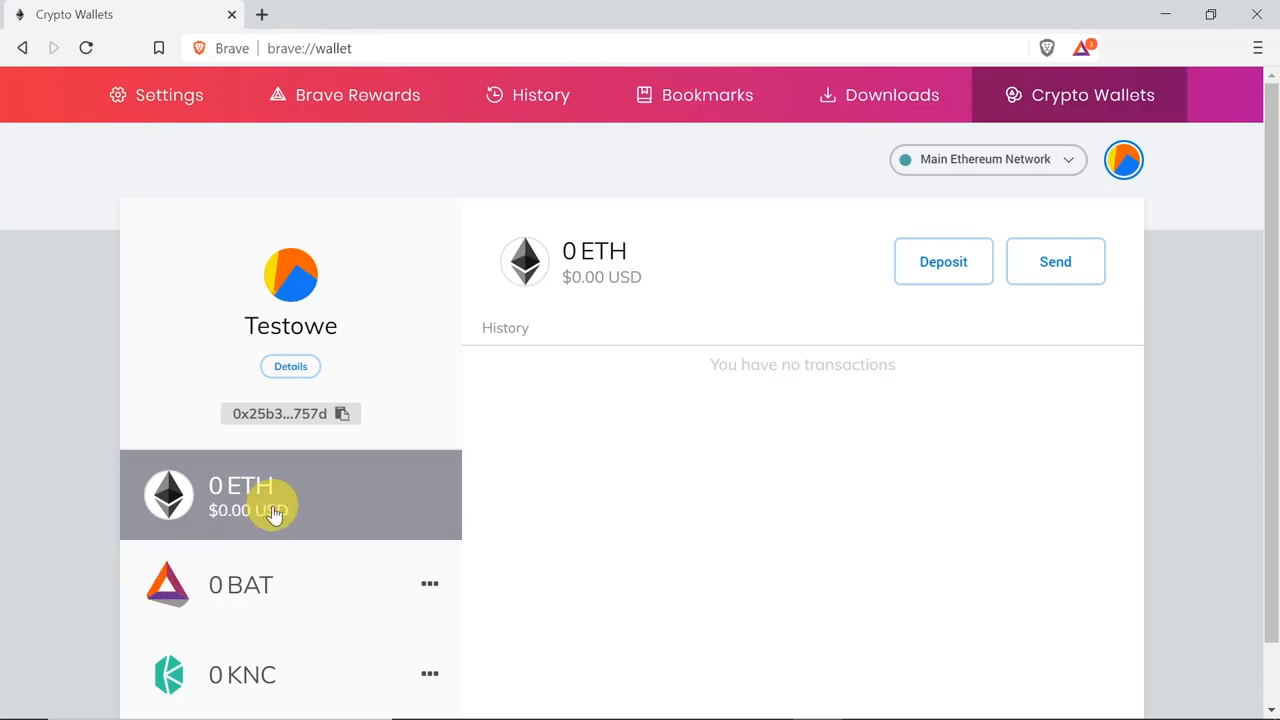
Step: Compare the deposit and send options offered for Testowe's ETH, BAT and KNC assets
{"action": "left_click", "coordinate": [265, 568]}
{"action": "left_click", "coordinate": [289, 518]}
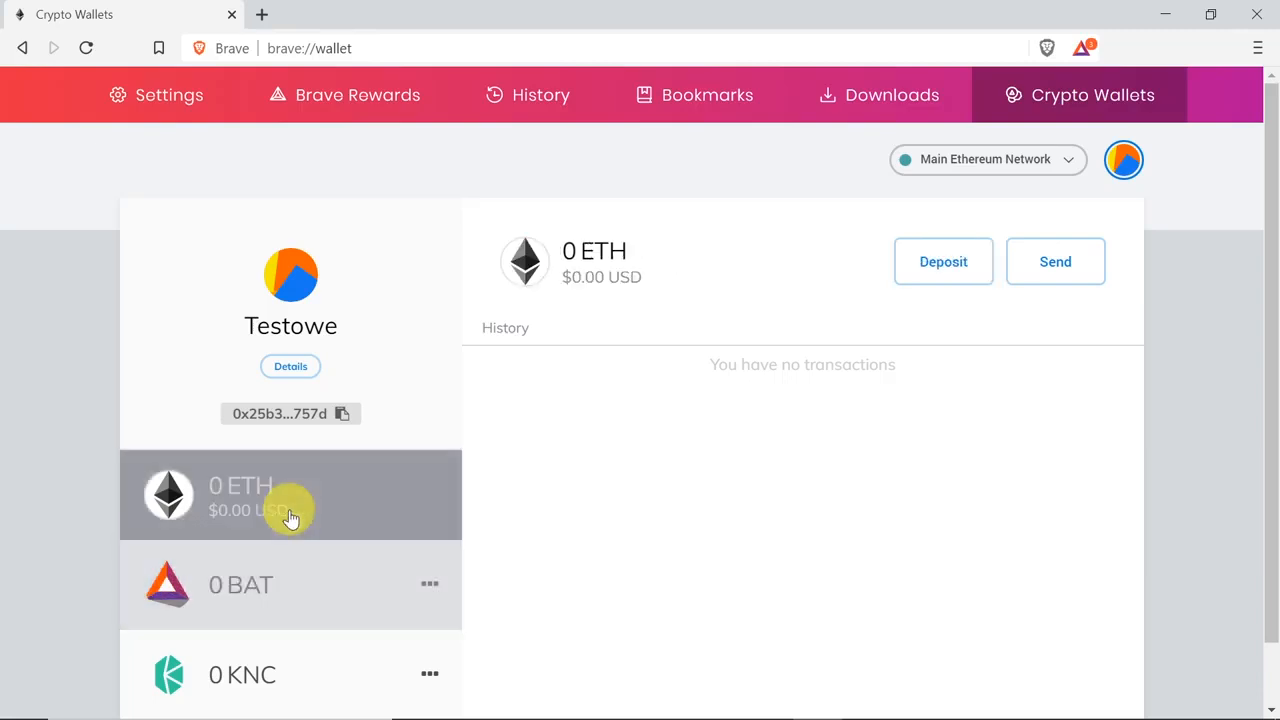
{"action": "left_click", "coordinate": [288, 585]}
{"action": "left_click", "coordinate": [309, 491]}
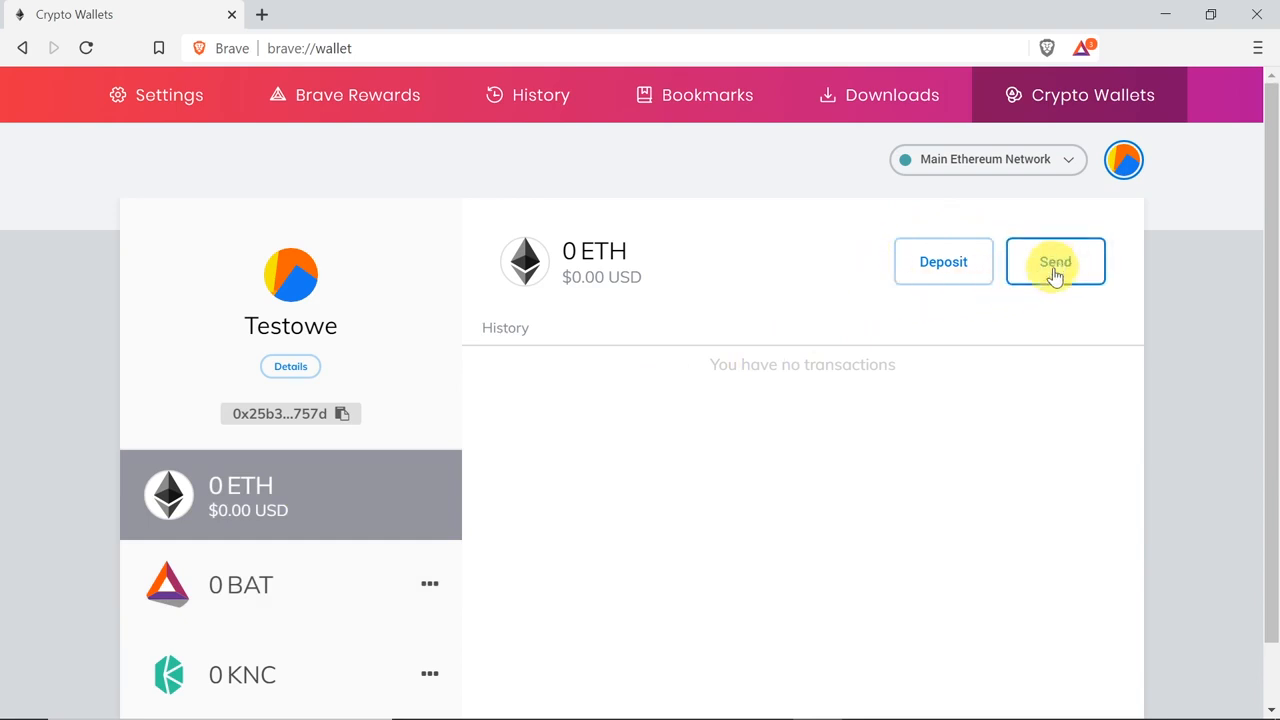
{"action": "left_click", "coordinate": [302, 664]}
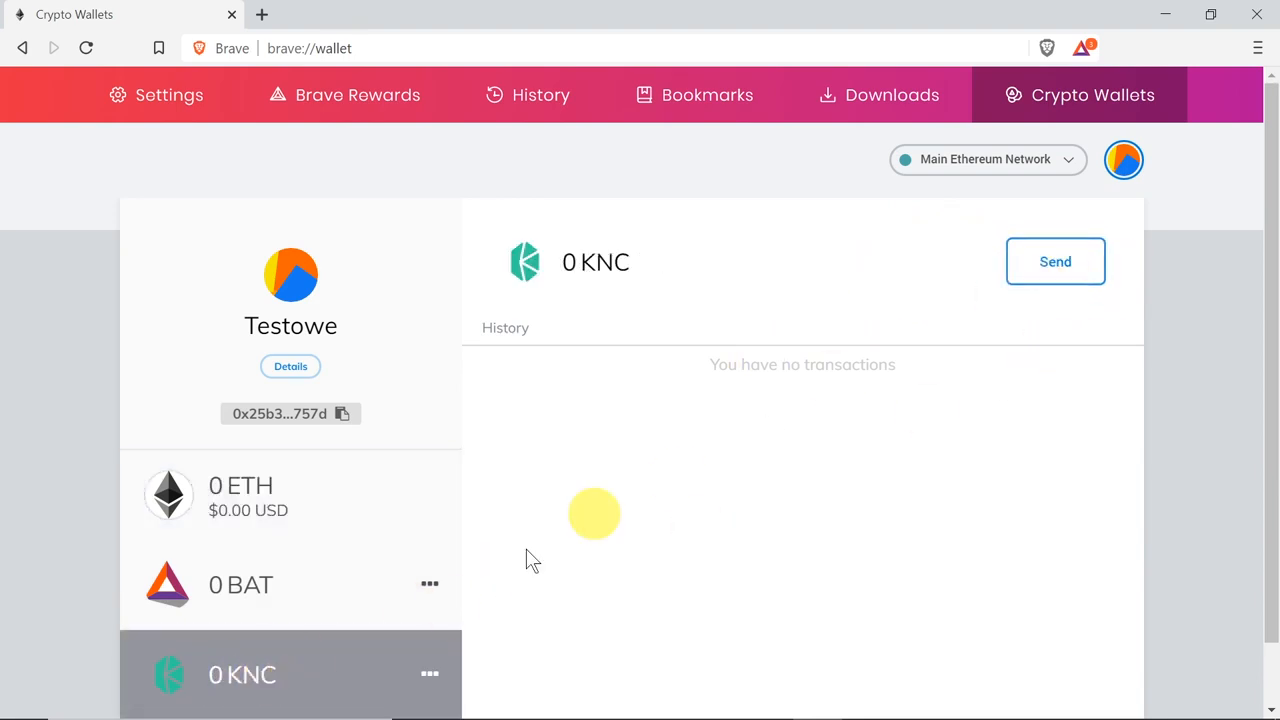
Step: Draft a transfer of 55 KNC from Testowe to the copied wallet address, review the send form, and cancel it
{"action": "left_click", "coordinate": [1064, 268]}
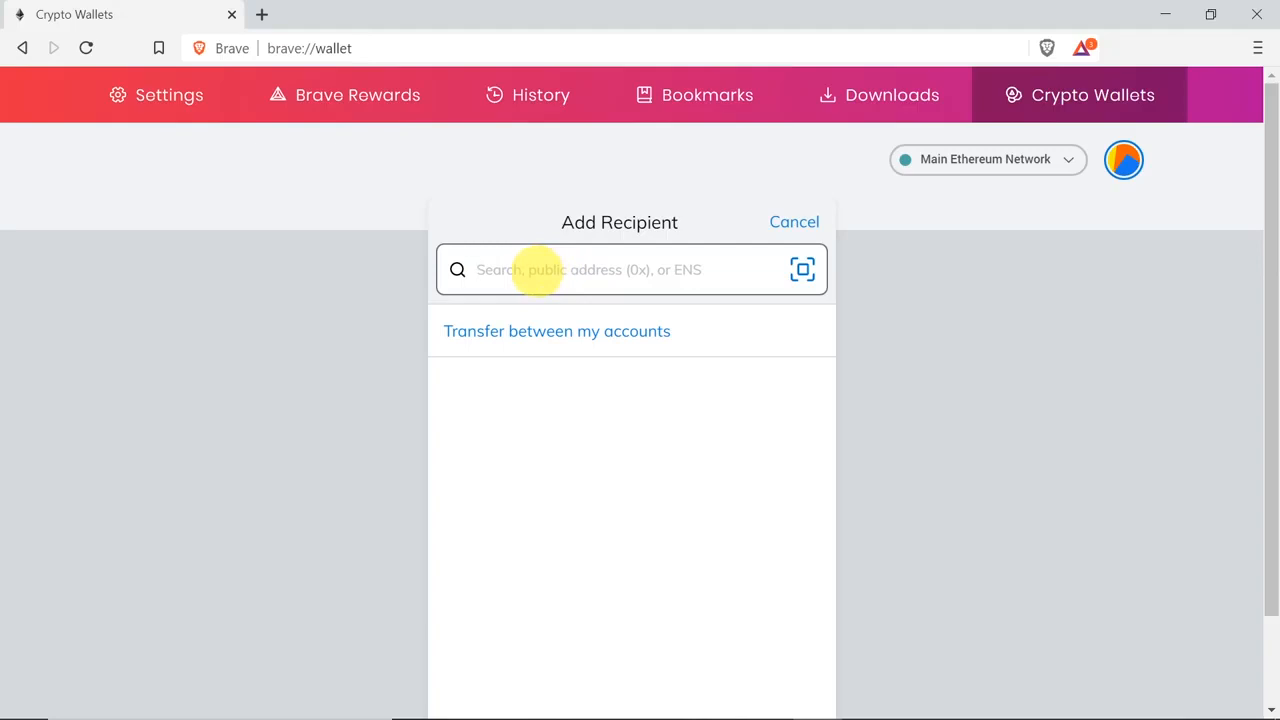
{"action": "key", "text": "ctrl+v"}
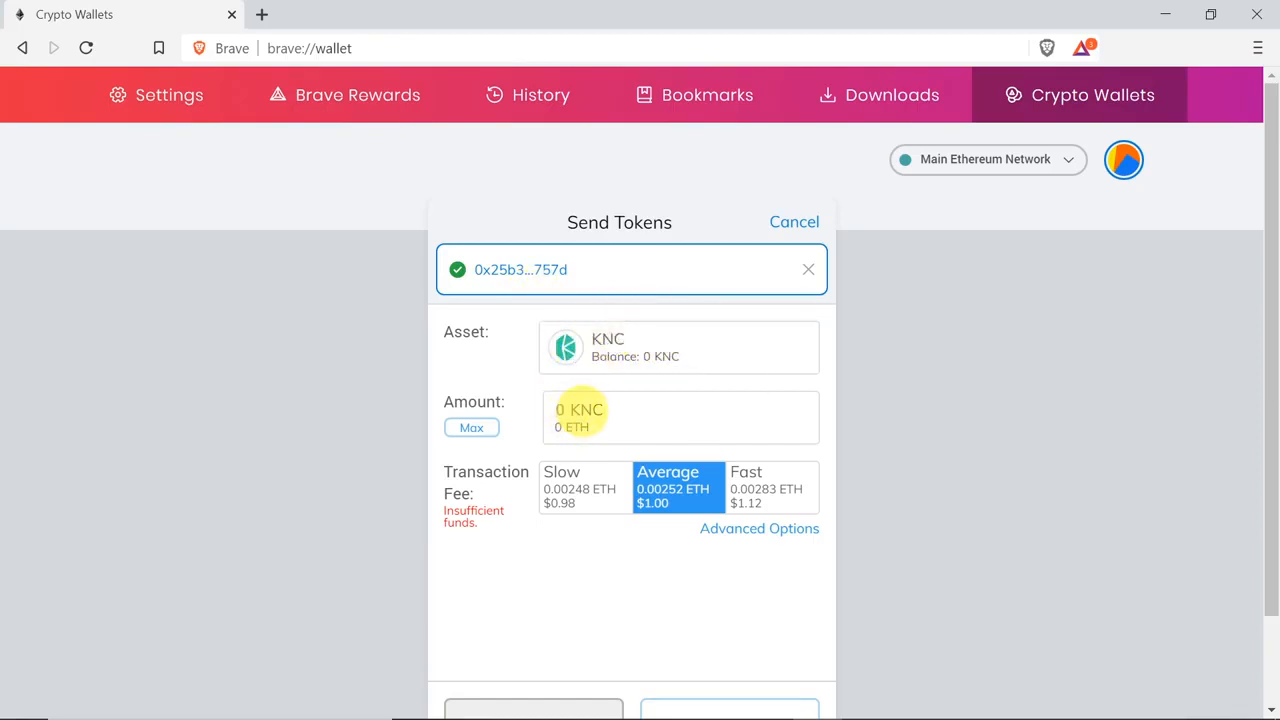
{"action": "left_click", "coordinate": [581, 410]}
{"action": "type", "text": "55"}
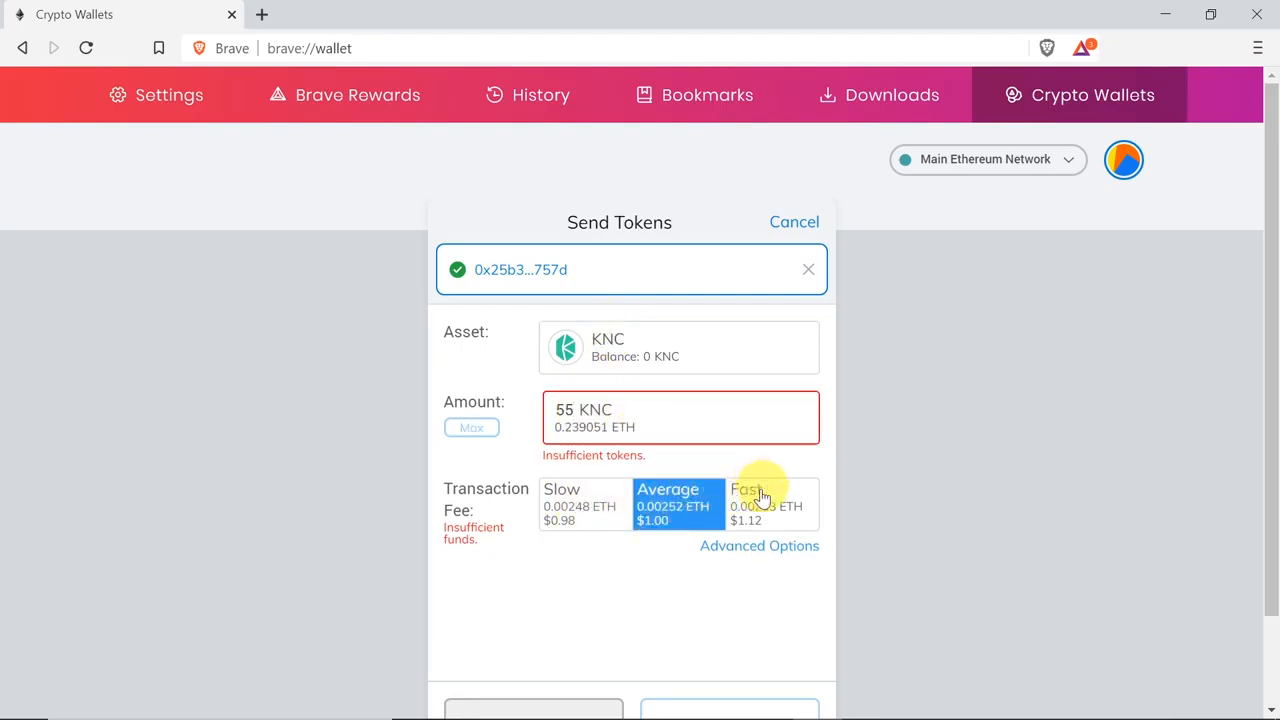
{"action": "scroll", "coordinate": [672, 503], "scroll_direction": "down", "scroll_amount": 1}
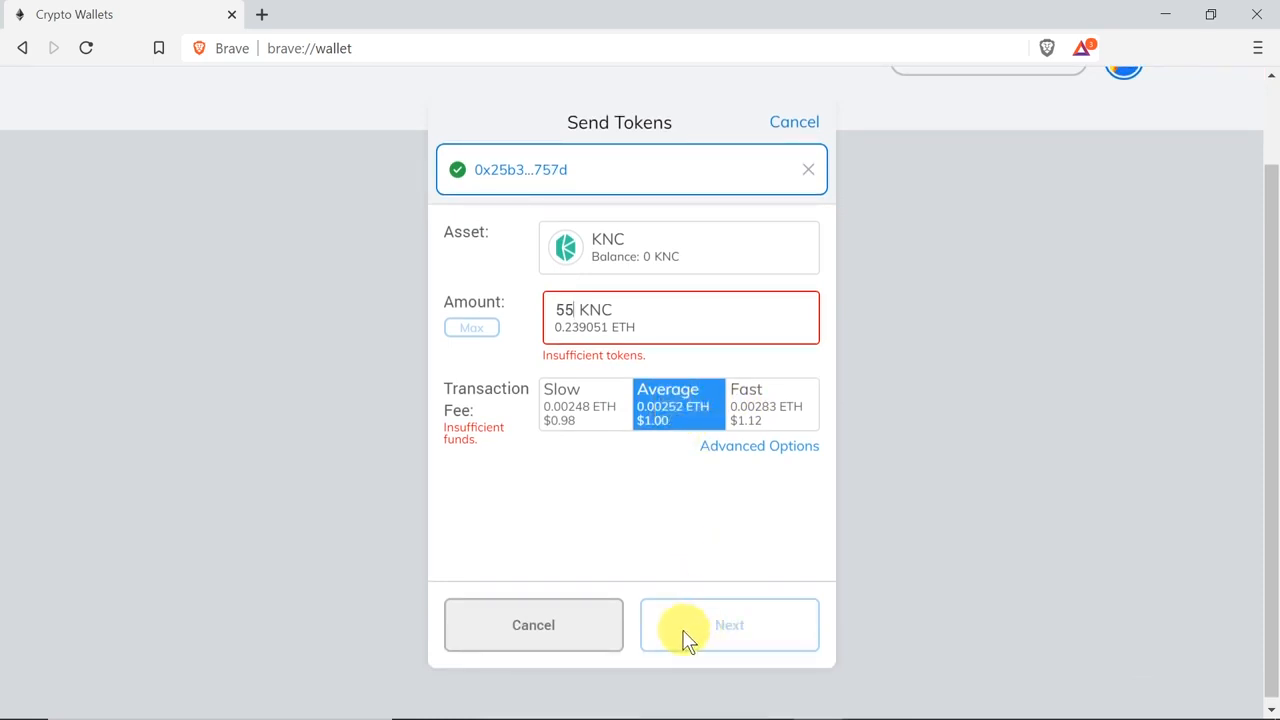
{"action": "scroll", "coordinate": [781, 620], "scroll_direction": "up", "scroll_amount": 1}
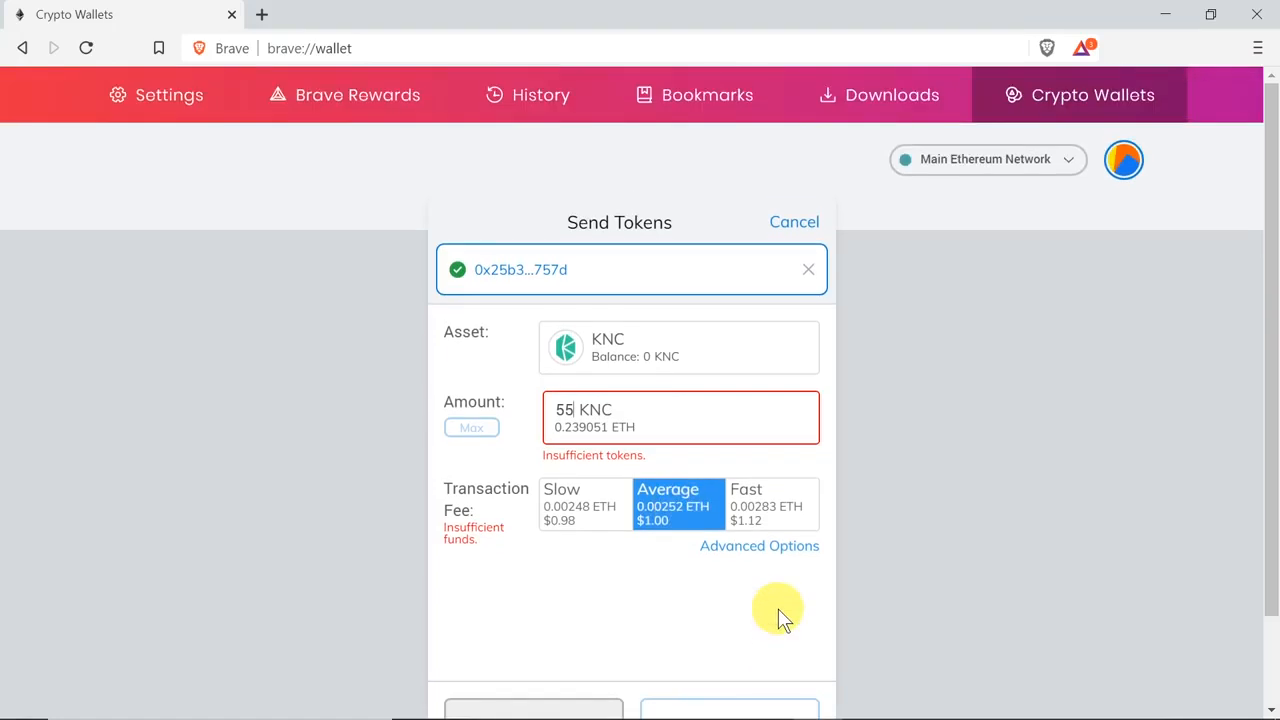
{"action": "left_click", "coordinate": [795, 223]}
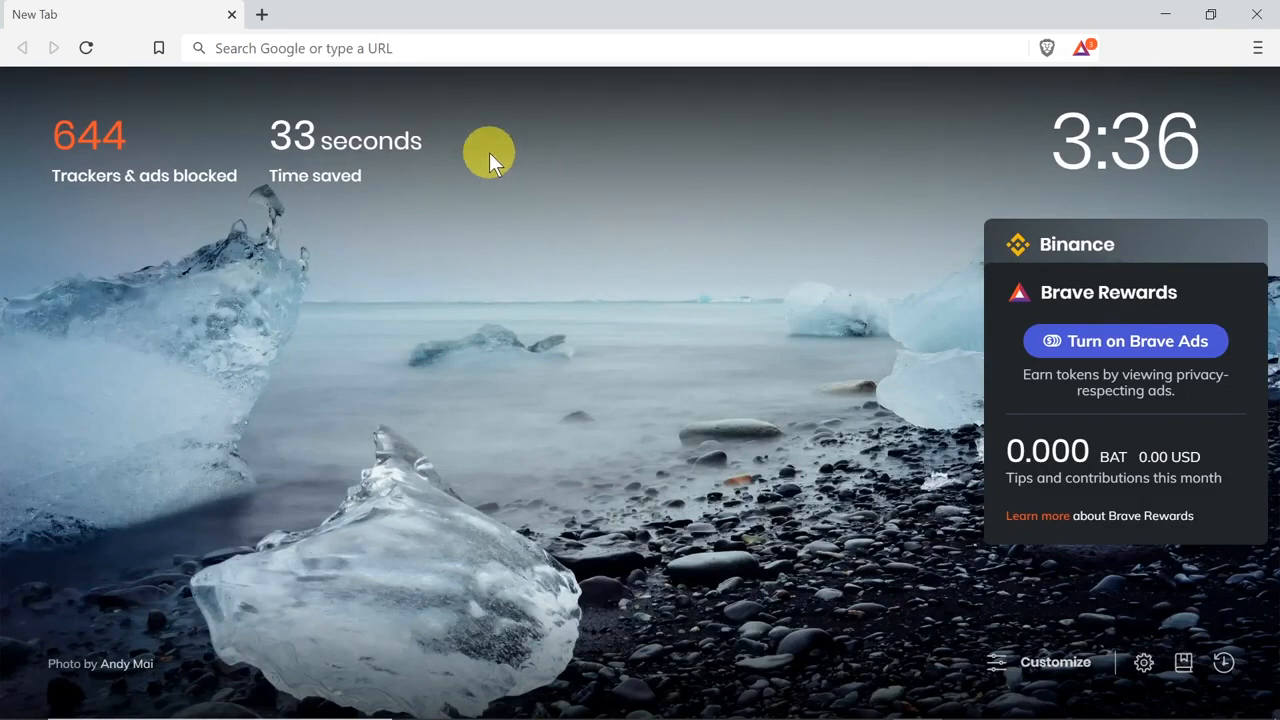
Step: Open Brave's Crypto Wallets page from the new tab and log in with the wallet password
{"action": "left_click", "coordinate": [1258, 48]}
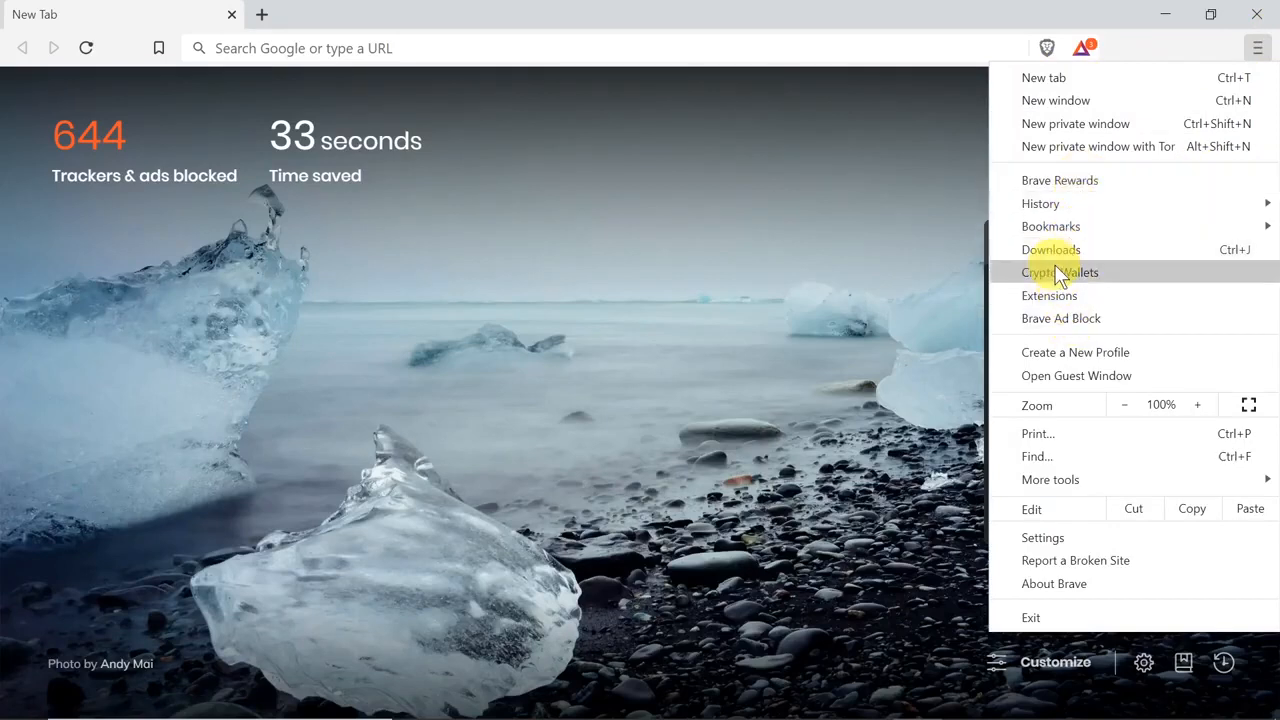
{"action": "left_click", "coordinate": [1092, 270]}
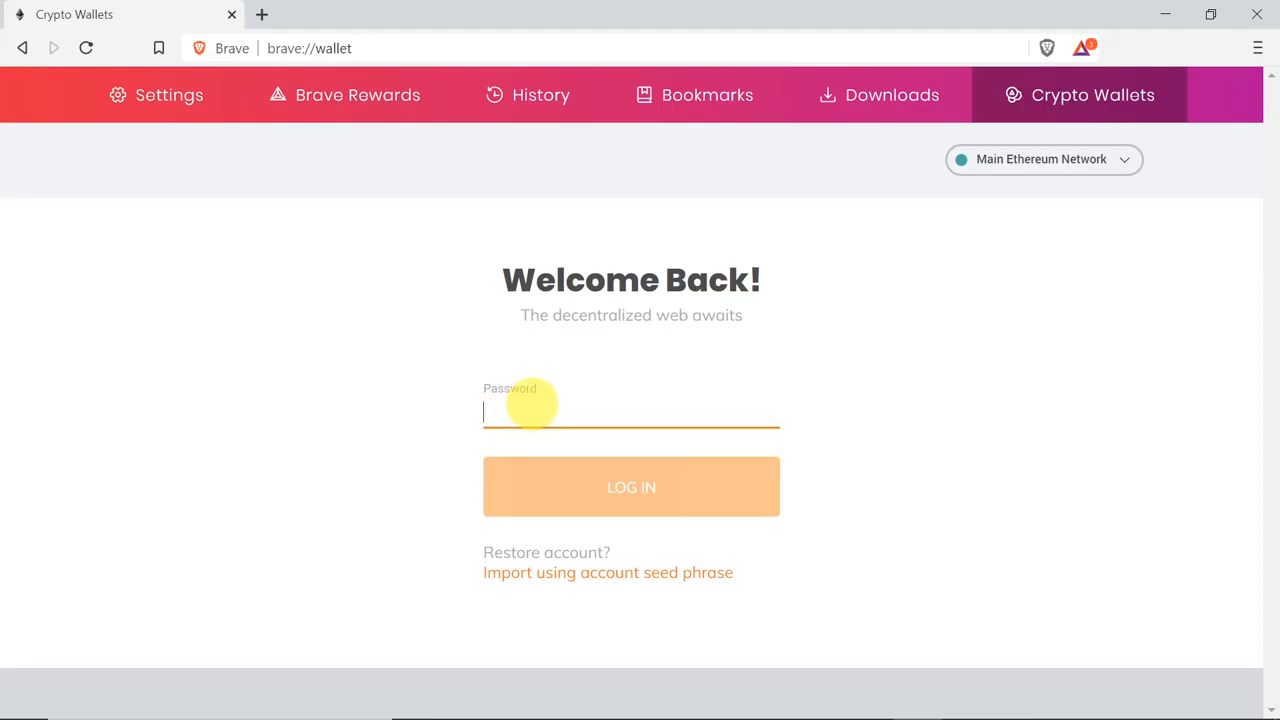
{"action": "type", "text": "•••"}
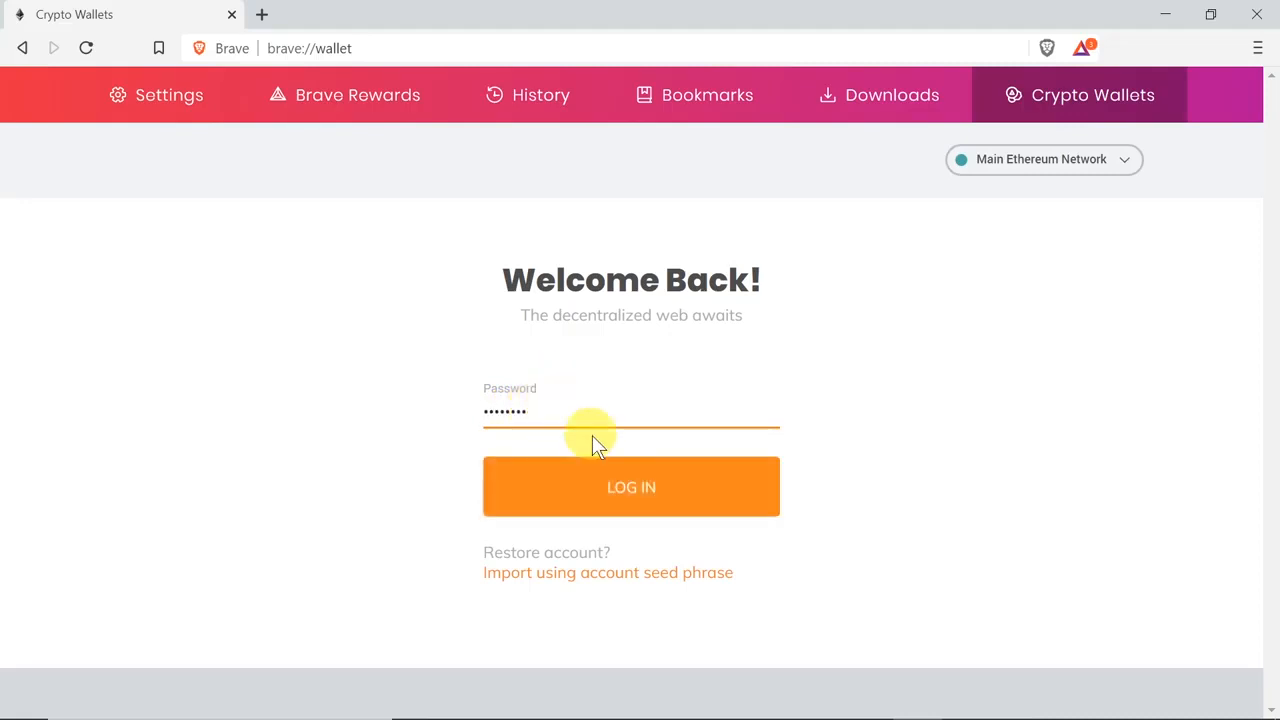
{"action": "left_click", "coordinate": [624, 492]}
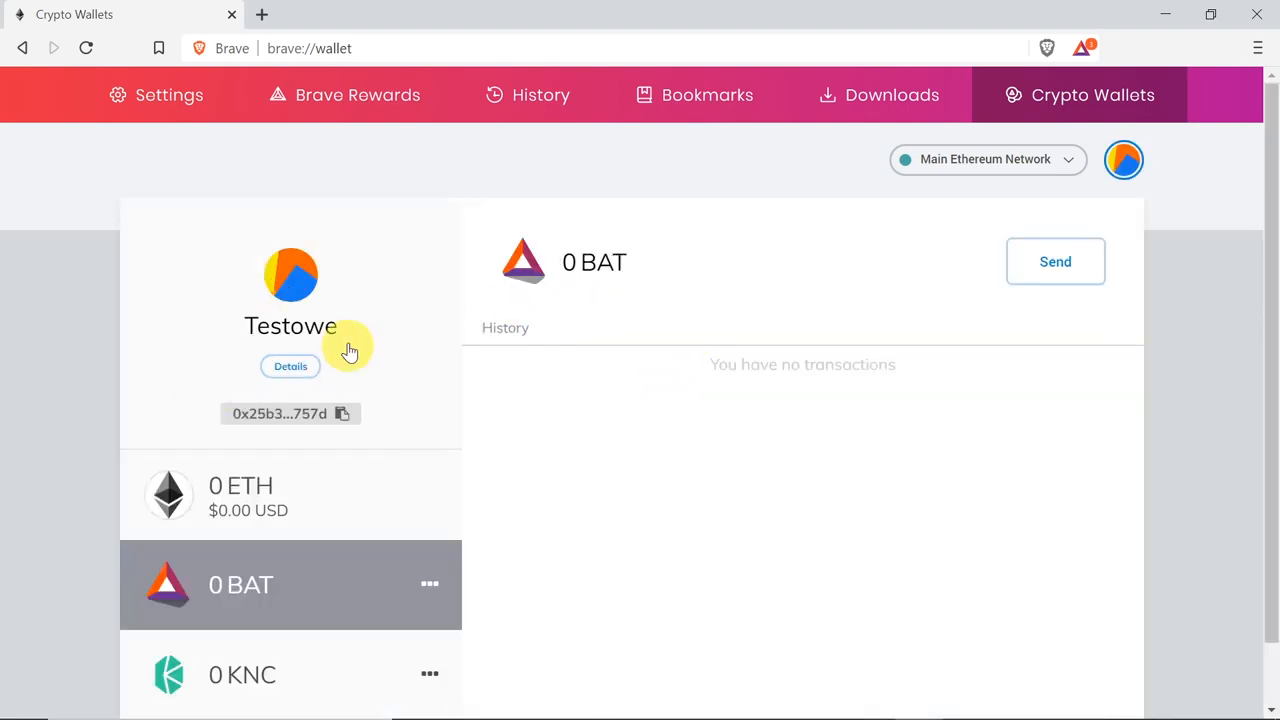
Step: Switch the active wallet account from Testowe to Testowe2 HODL
{"action": "left_click", "coordinate": [1123, 159]}
{"action": "left_click", "coordinate": [953, 287]}
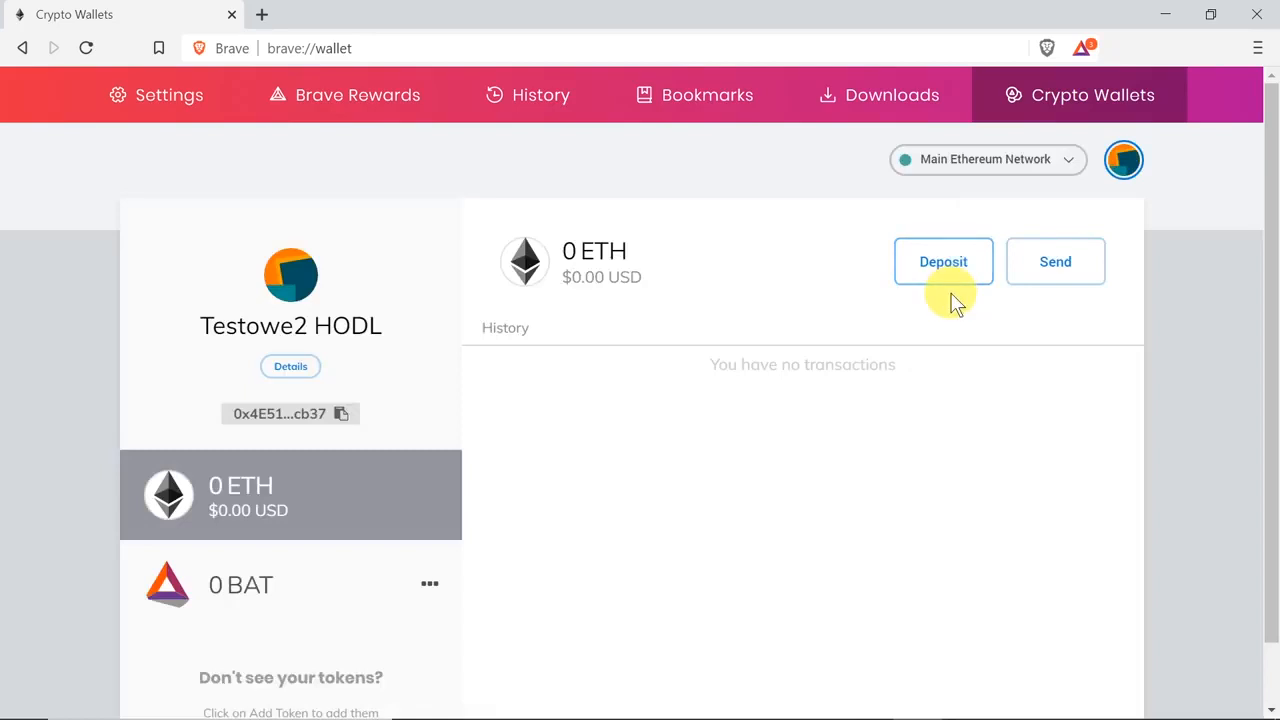